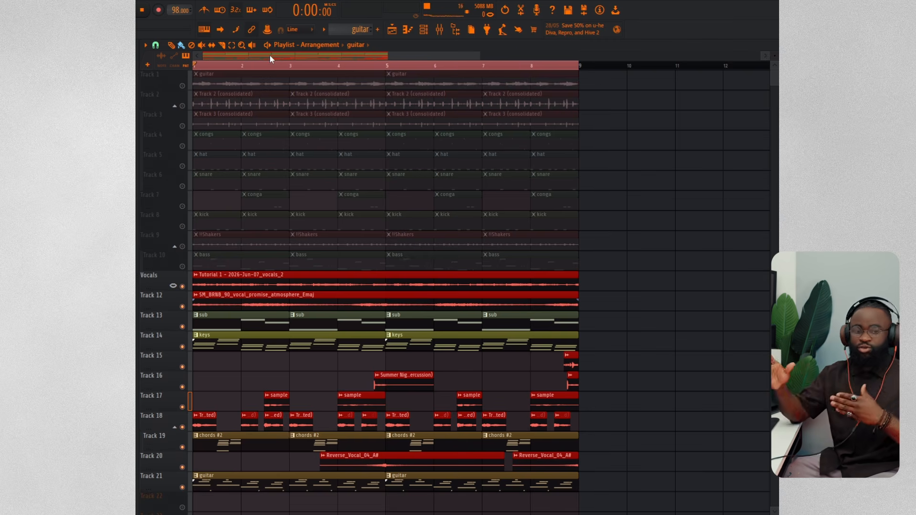
Open the Kontakt 7 channel's guitar pattern in the piano roll and play it through while examining its notes
left_click(438, 29)
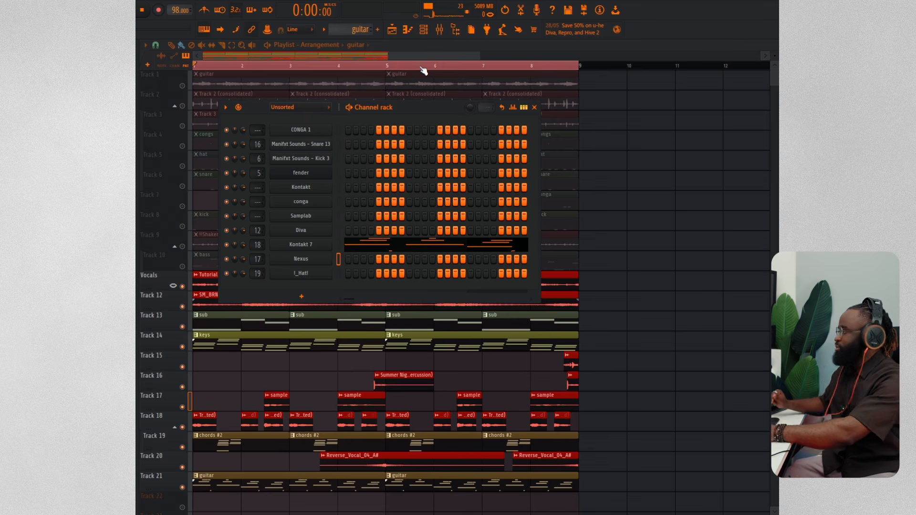
key("space")
left_click_drag(416, 108, 445, 107)
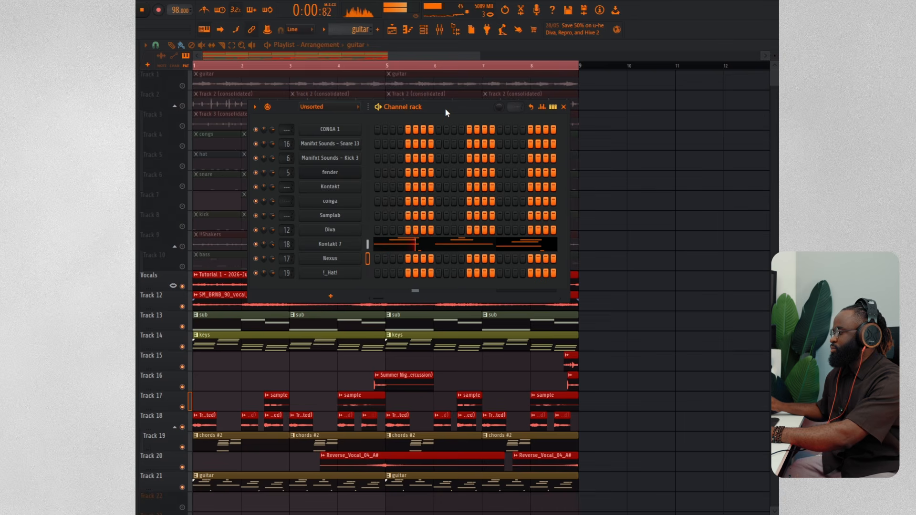
left_click(423, 246)
scroll(421, 248, "up", 3)
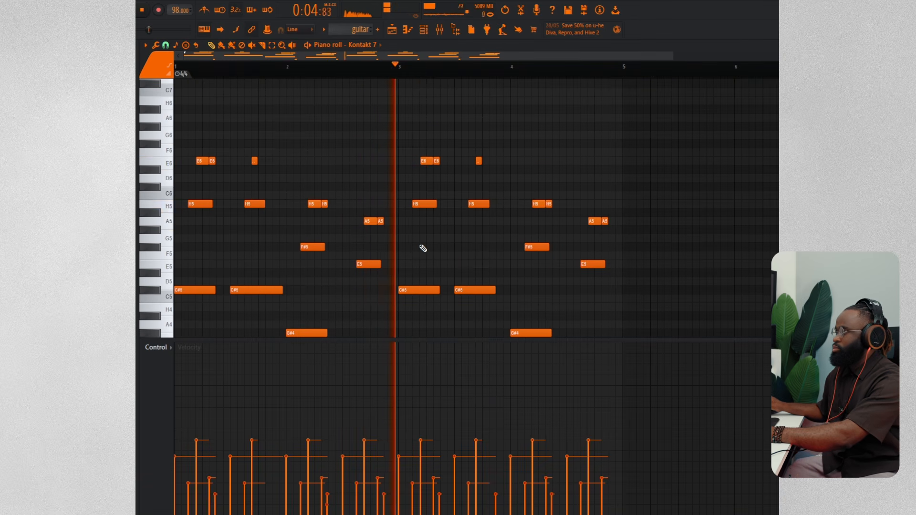
scroll(484, 267, "down", 2)
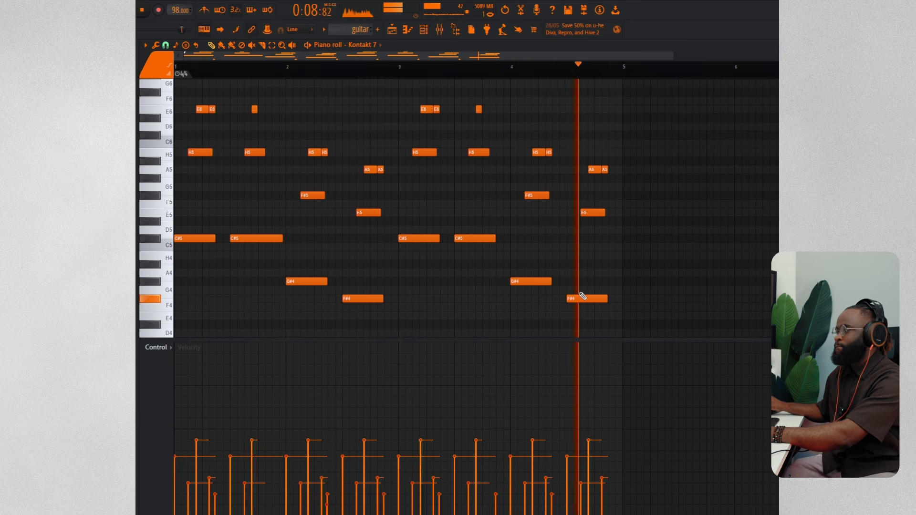
key("space")
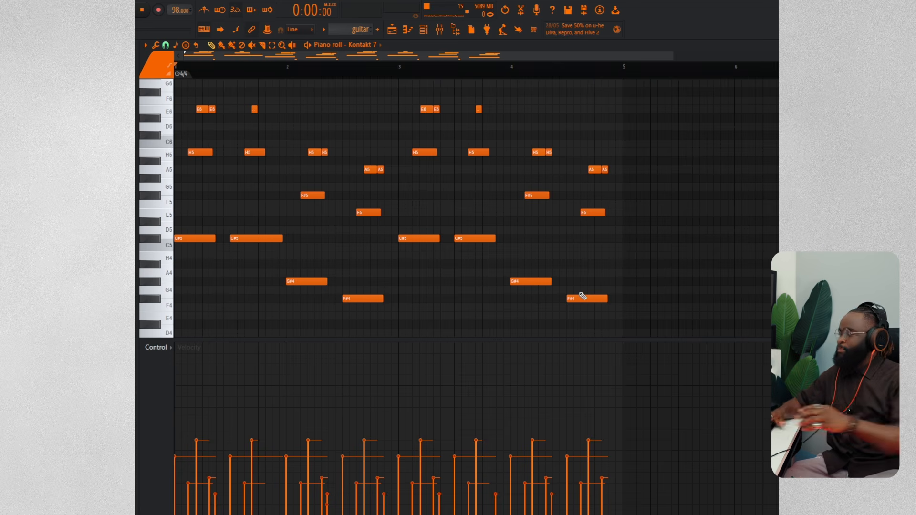
Audition the piano roll's keyboard notes from E5 up to E6 to hear the scale behind the guitar part
scroll(413, 291, "up", 2)
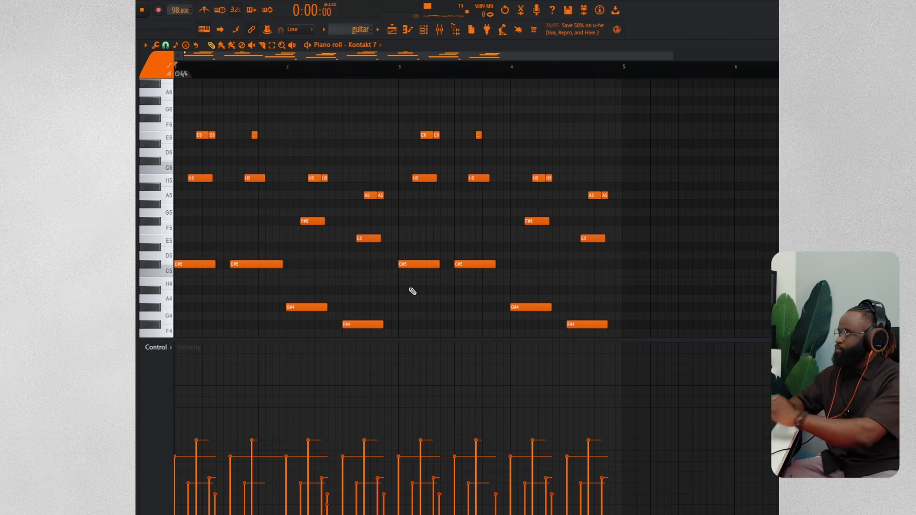
left_click(169, 242)
left_click(170, 243)
left_click(171, 243)
left_click(161, 224)
left_click(159, 205)
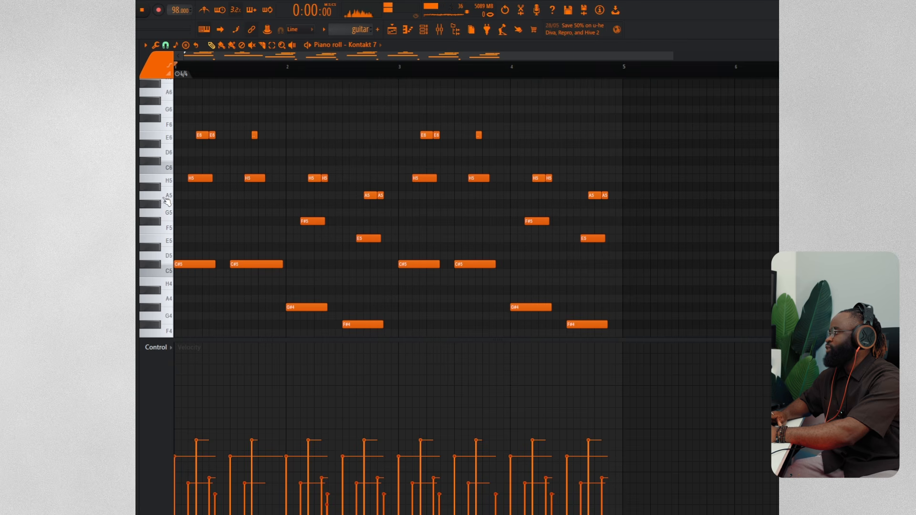
left_click(161, 162)
left_click(158, 144)
left_click(165, 137)
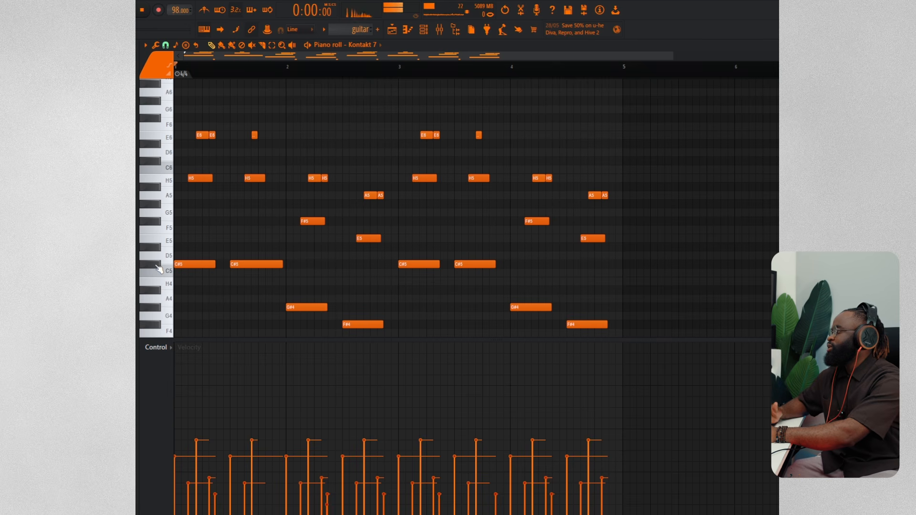
Audition the G#4 and F#4 keys used as the low notes of the second bar's chords
scroll(158, 270, "down", 3)
left_click(161, 283)
left_click(162, 283)
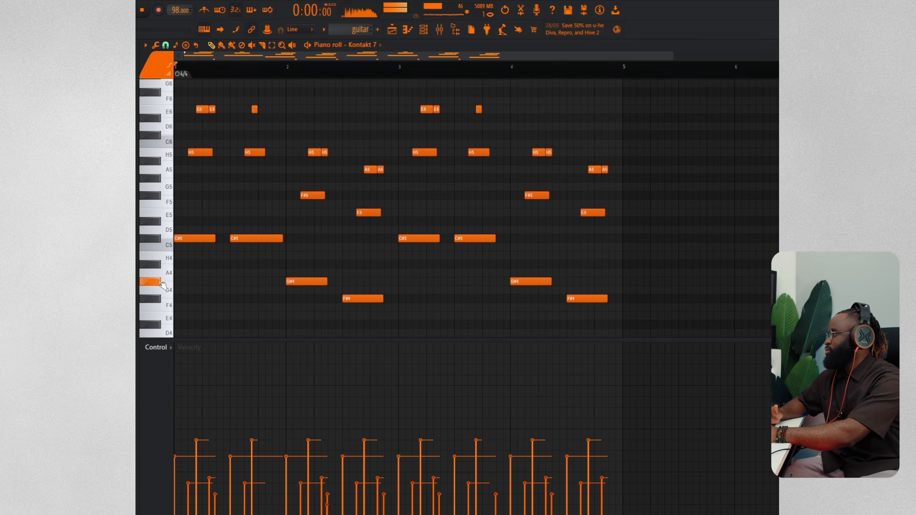
left_click(159, 302)
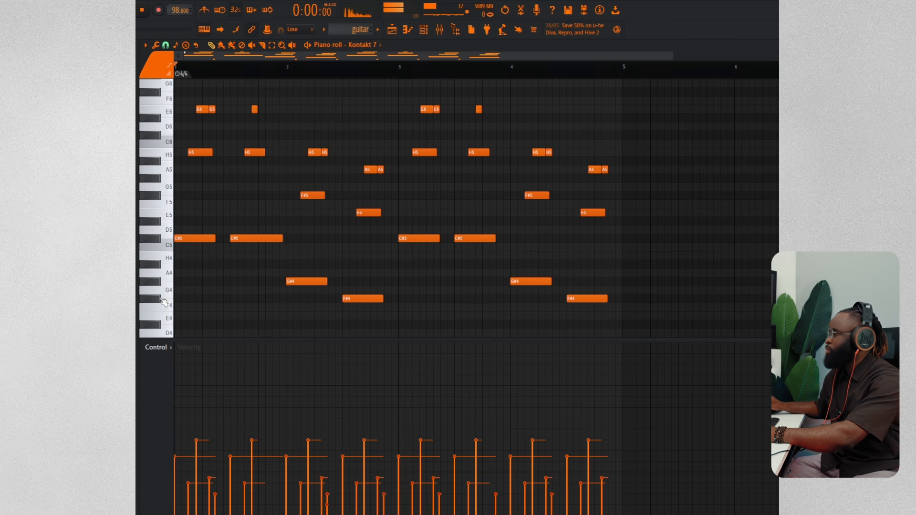
Place short C#7, E7 and G#7 notes stacked as a triad at the start of the Kontakt 7 pattern
scroll(323, 273, "up", 2)
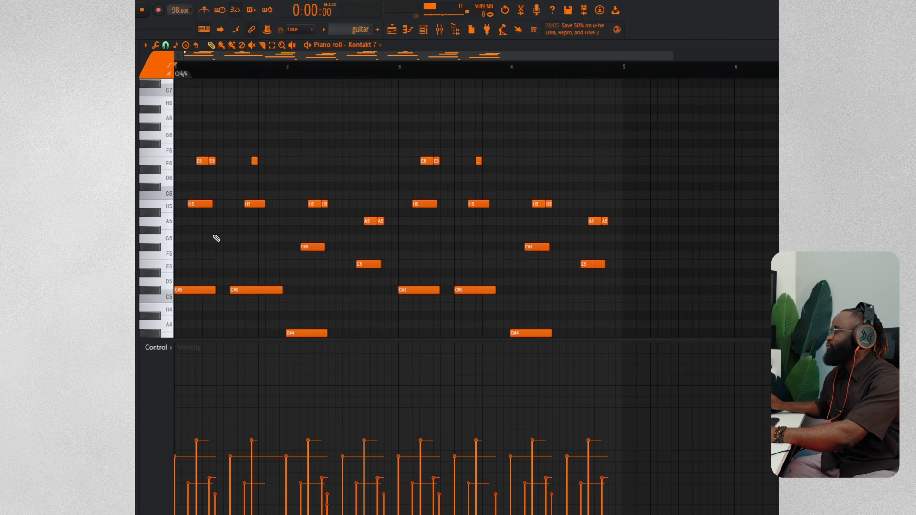
scroll(216, 238, "up", 4)
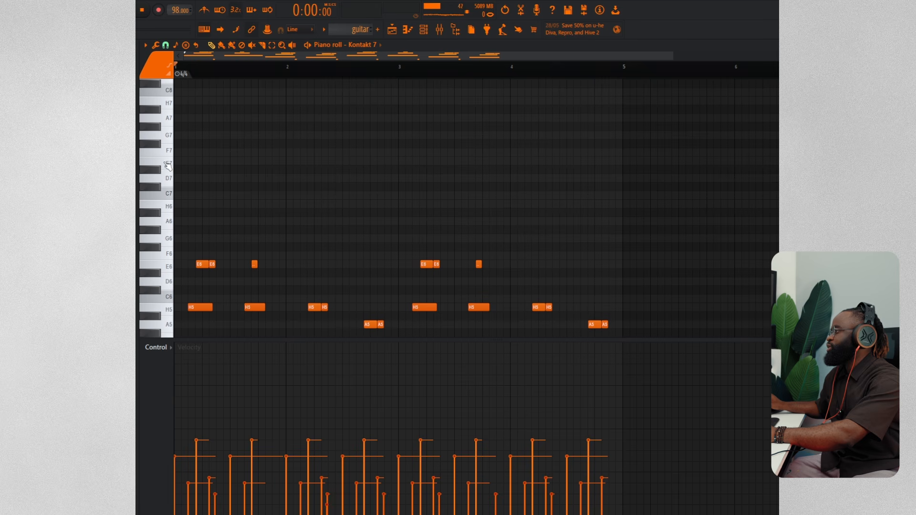
left_click(160, 192)
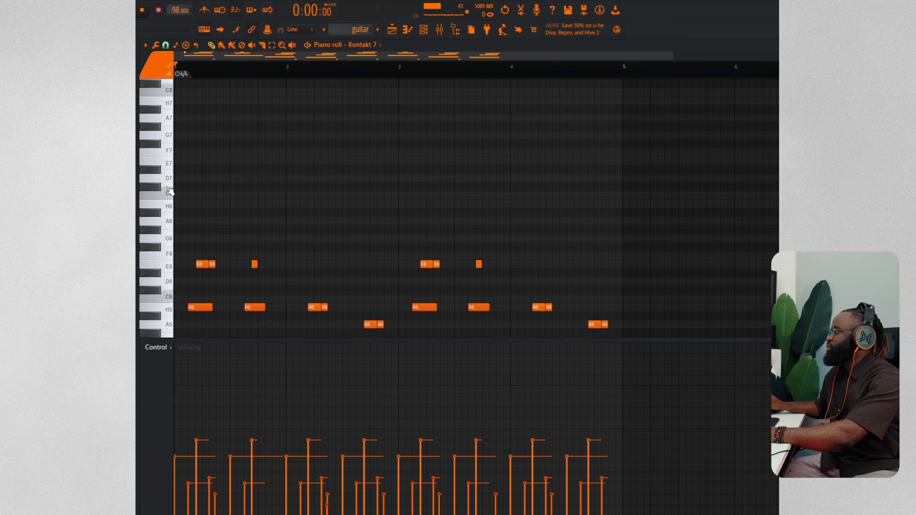
left_click(178, 186)
left_click(181, 162)
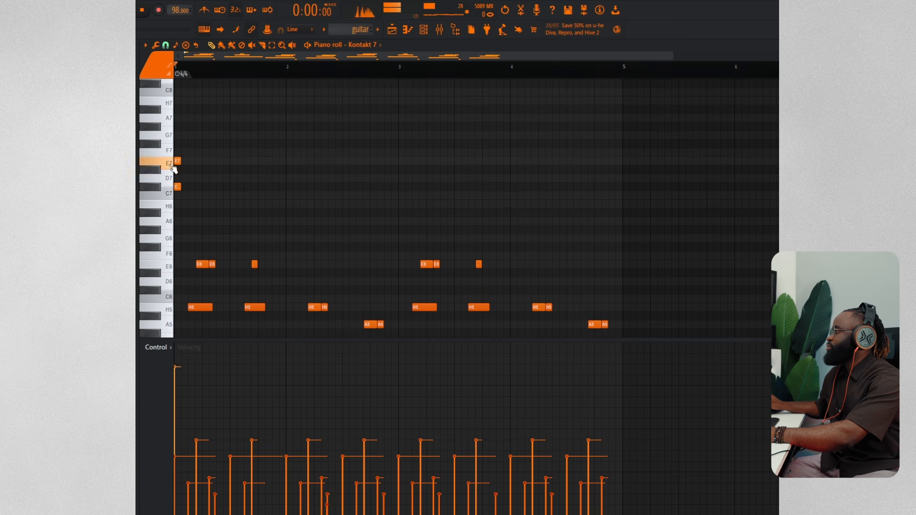
left_click(178, 126)
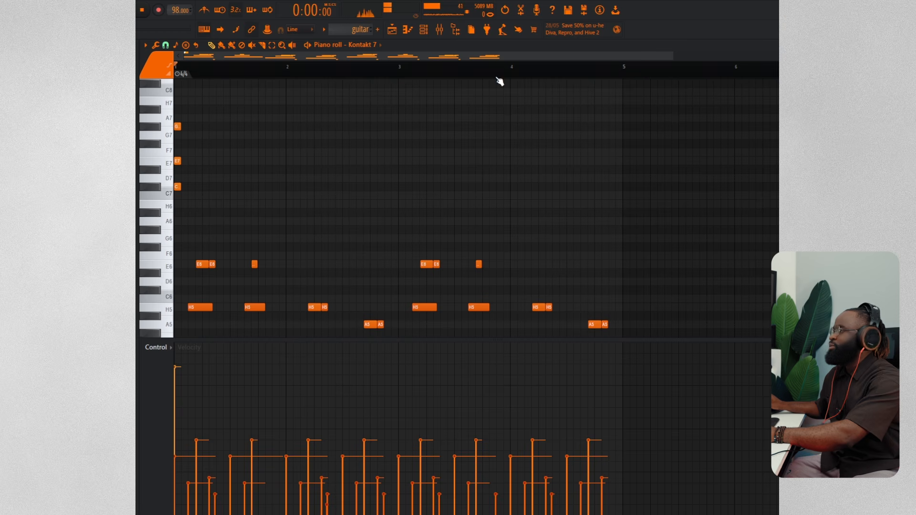
Compare the C#7, E7 and G#7 triad with the guitar's opening notes, auditioning the C#5 and C#7 keys
left_click_drag(672, 55, 241, 57)
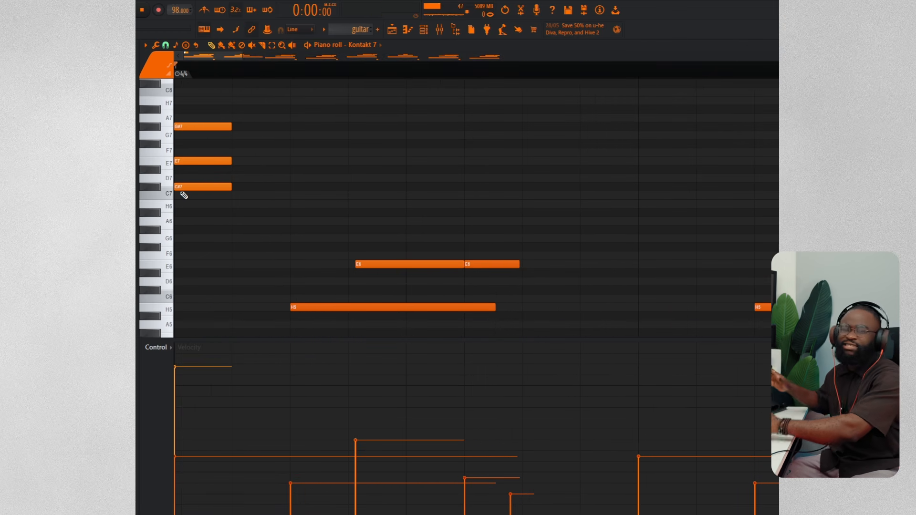
scroll(262, 220, "down", 5)
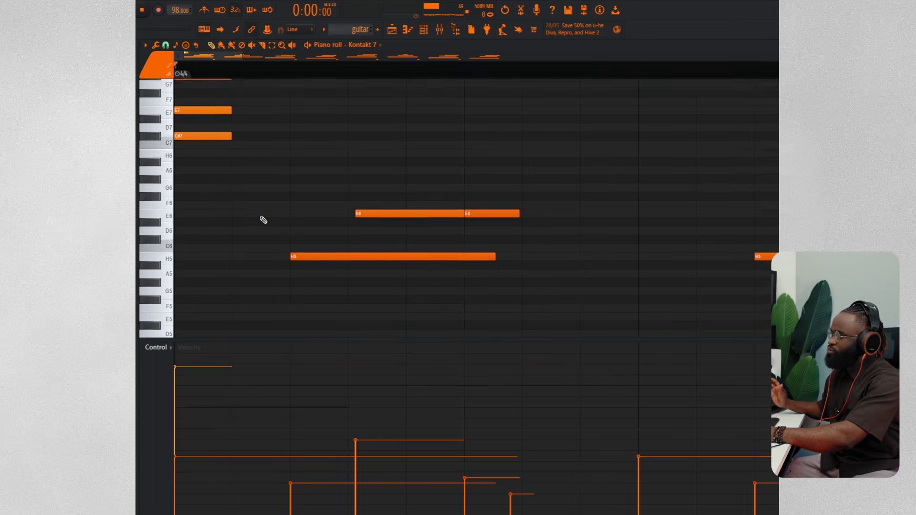
scroll(187, 271, "up", 2)
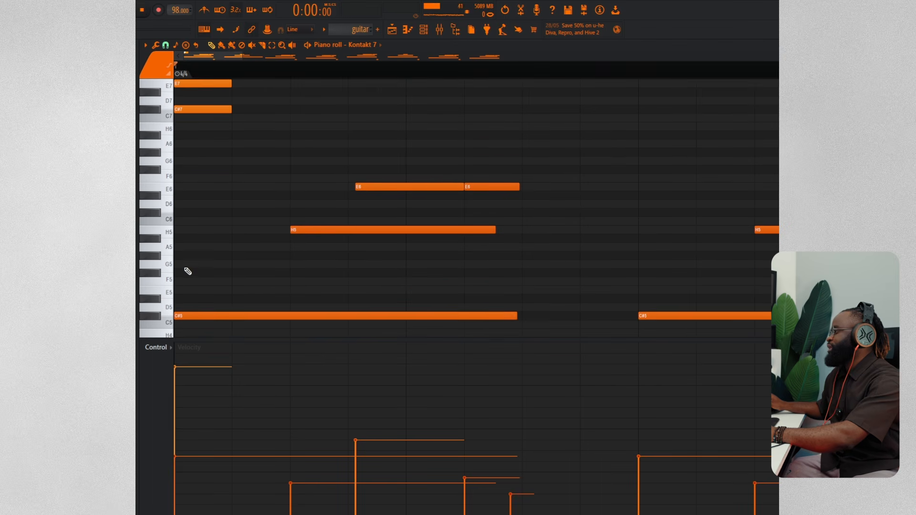
left_click(156, 316)
left_click(159, 110)
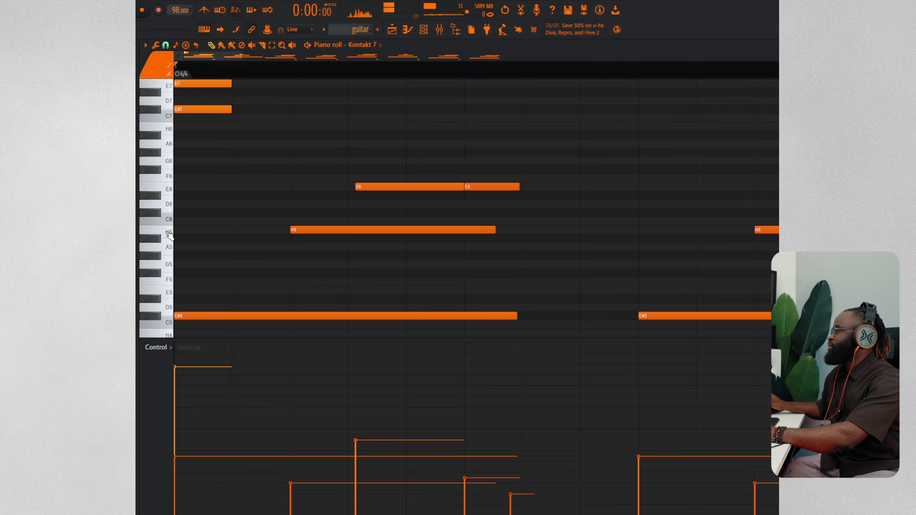
scroll(189, 239, "up", 2)
scroll(177, 102, "up", 2)
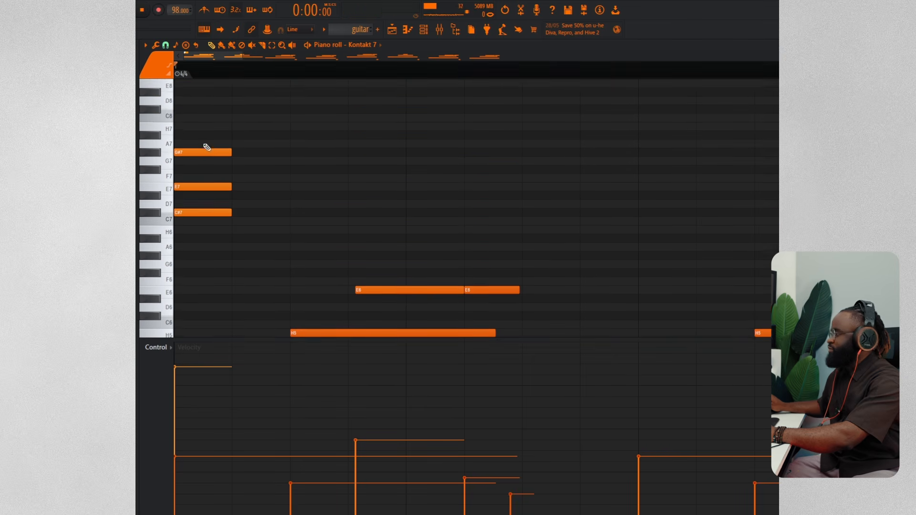
scroll(239, 209, "down", 4)
scroll(173, 168, "up", 3)
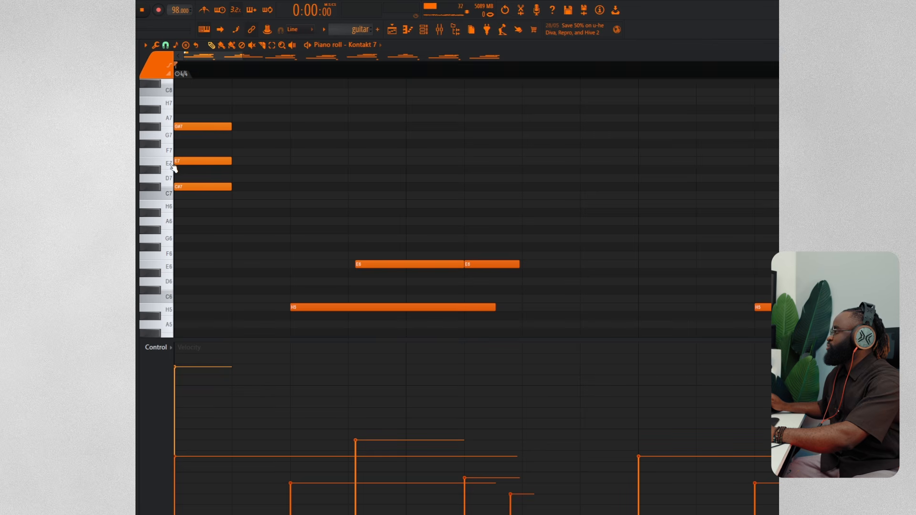
left_click(156, 133)
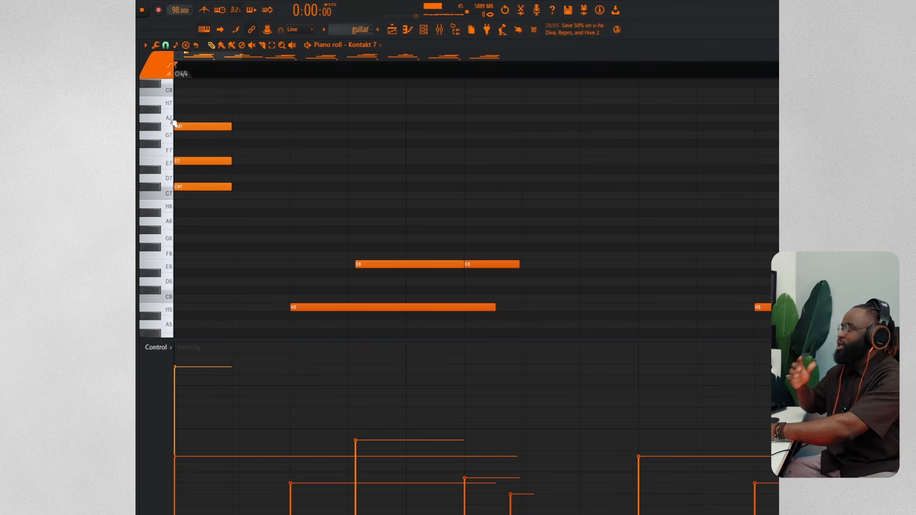
Add an FL Keys instrument channel to the pattern and open its empty piano roll
left_click(424, 30)
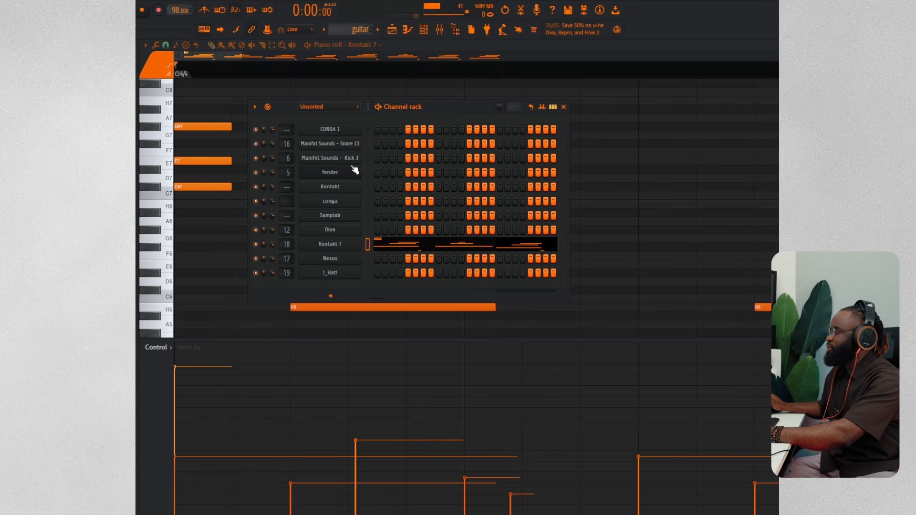
left_click(330, 296)
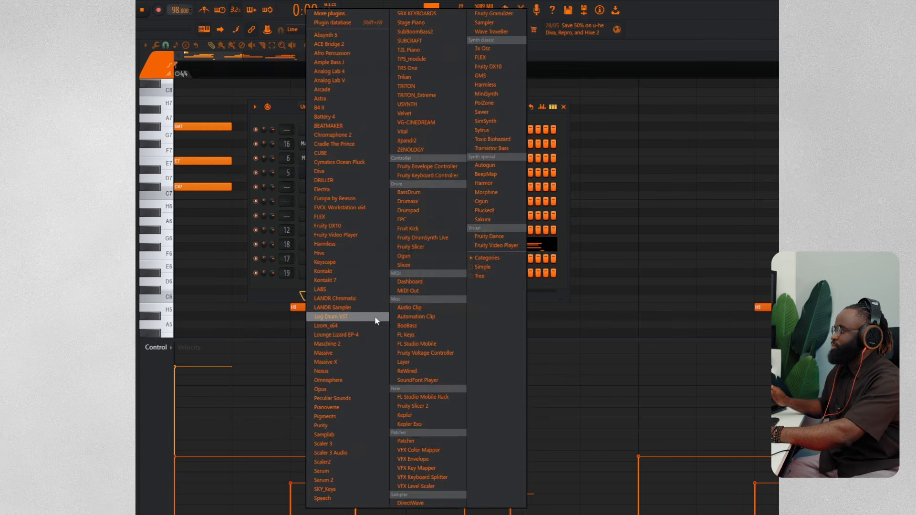
left_click(404, 337)
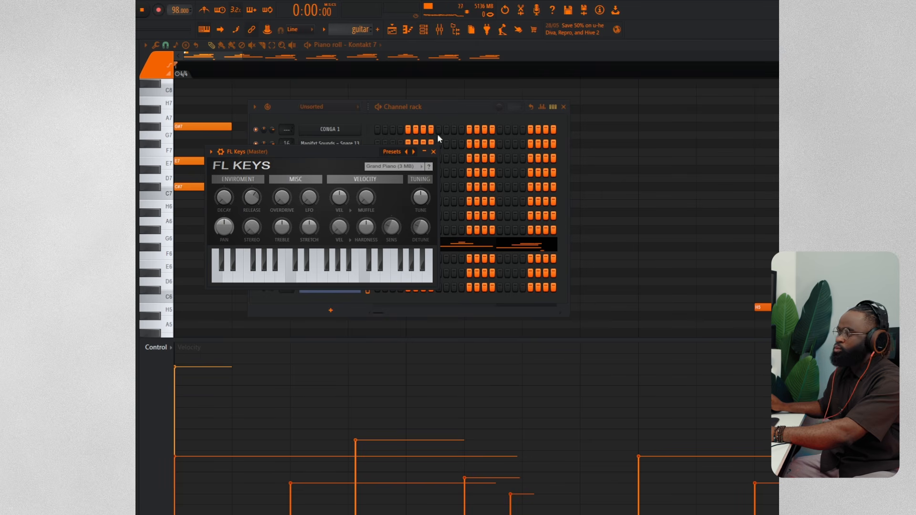
left_click(439, 118)
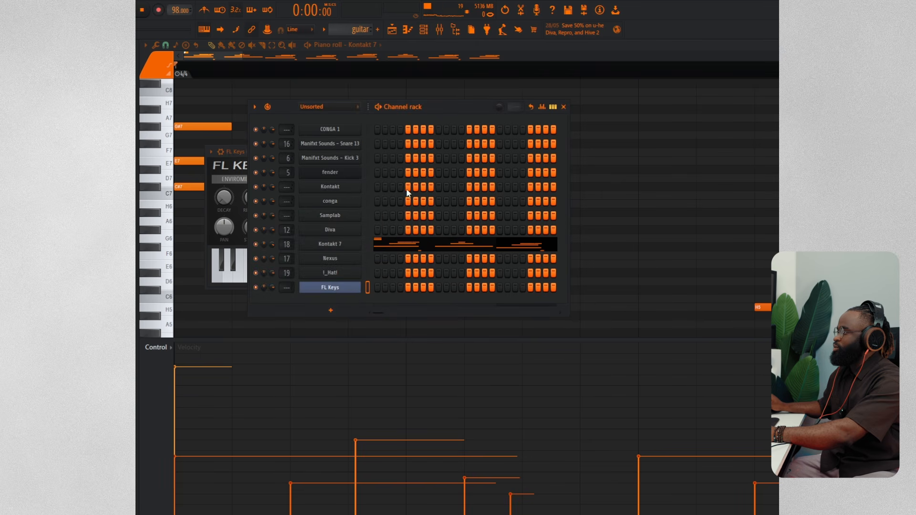
left_click(350, 288)
left_click(162, 239)
Draw a stacked chord of C#4, E4, G#4 and H4 at the start of the FL Keys pattern and play it
scroll(175, 286, "down", 4)
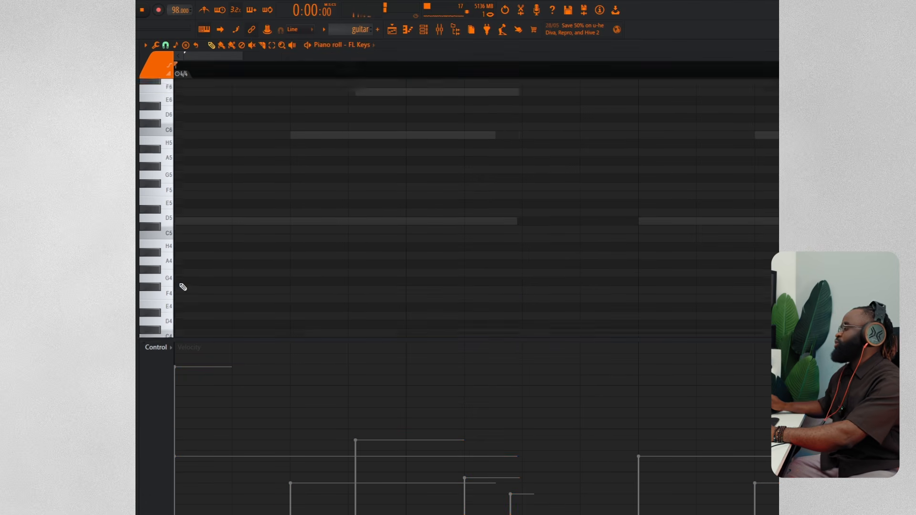
left_click(176, 291)
mouse_move(177, 266)
left_mouse_down()
mouse_move(171, 279)
mouse_move(170, 263)
left_mouse_up()
left_click_drag(233, 238, 176, 226)
left_click(175, 205)
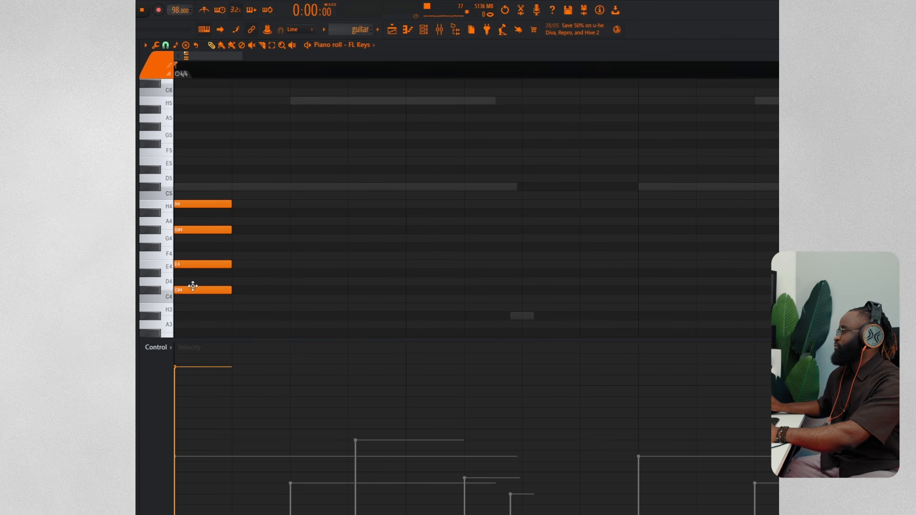
left_click(170, 273)
key("space")
key("space")
Select all four chord notes, stretch them together to just under half a bar, and play them back
left_click(272, 44)
left_click_drag(208, 157, 195, 324)
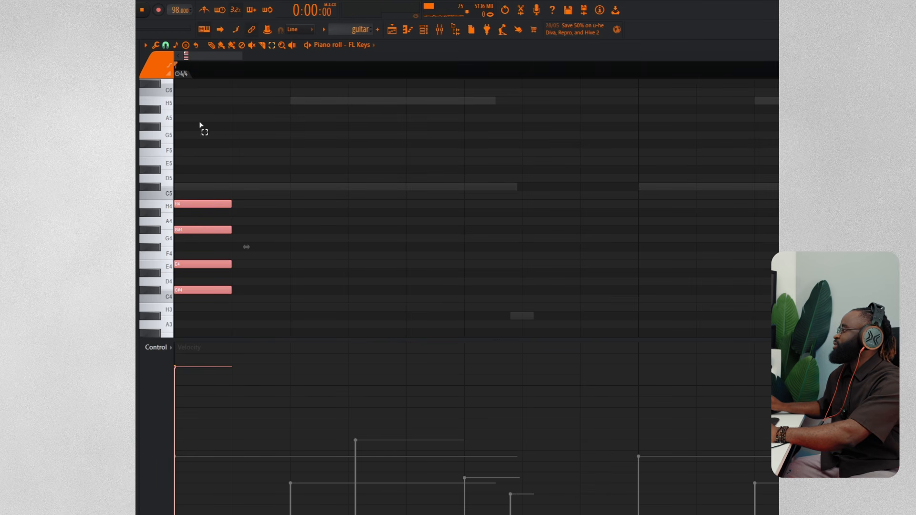
left_click_drag(231, 231, 580, 234)
key("space")
key("space")
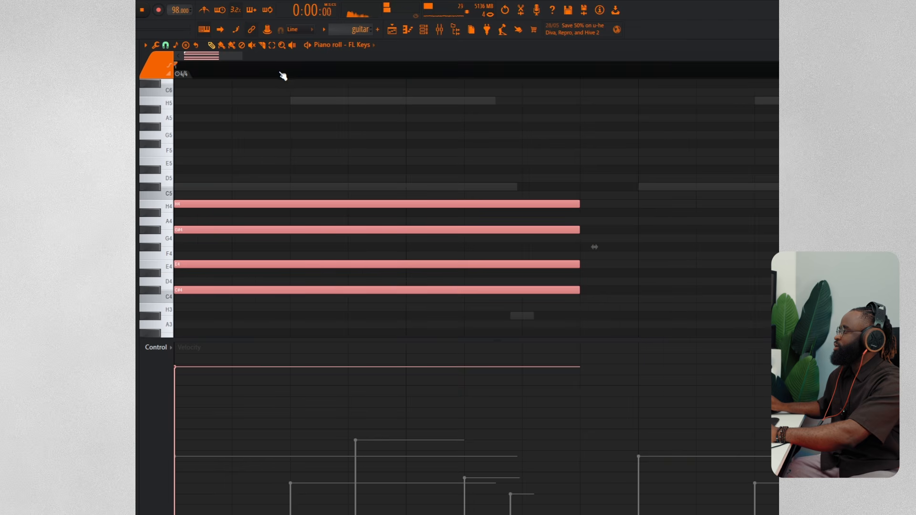
Lengthen the selected chord notes to fill the whole first bar, play them back, and clear the selection
key("space")
scroll(272, 75, "down", 4)
key("space")
key("space")
left_click_drag(297, 204, 453, 215)
key("space")
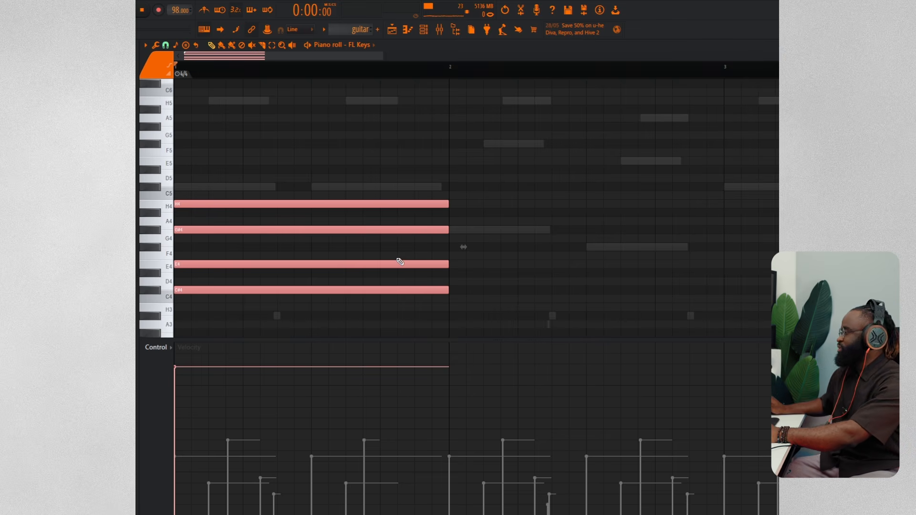
key("space")
key("space")
left_click(548, 266, "ctrl")
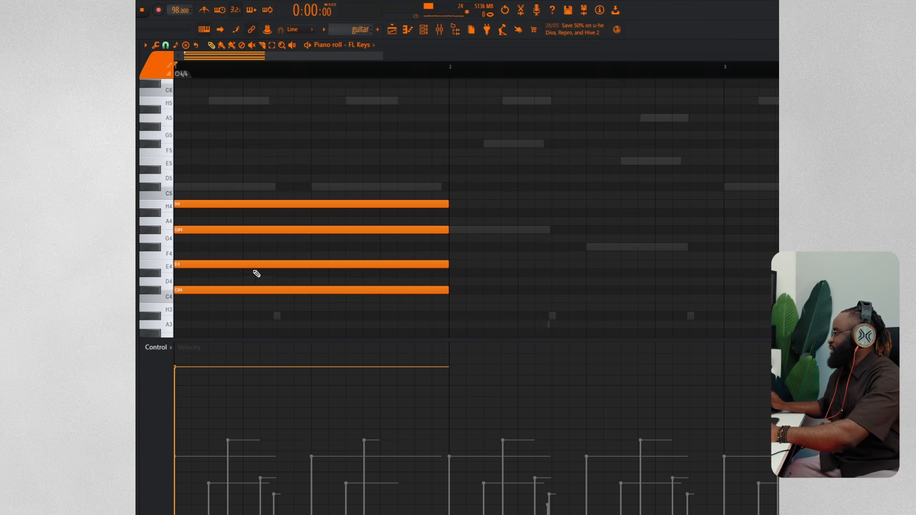
Delete the E4 and G#4 notes from the first-bar chord
left_click(169, 267)
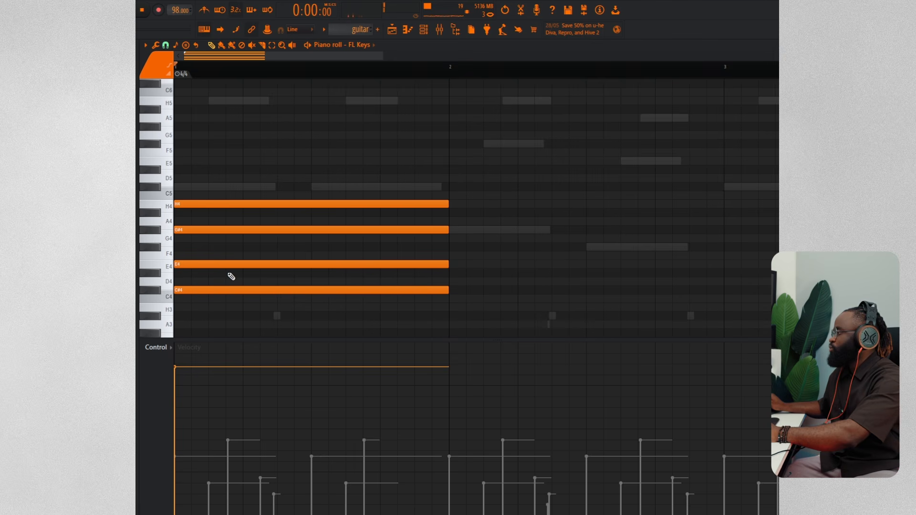
scroll(232, 277, "up", 1)
right_click(218, 292)
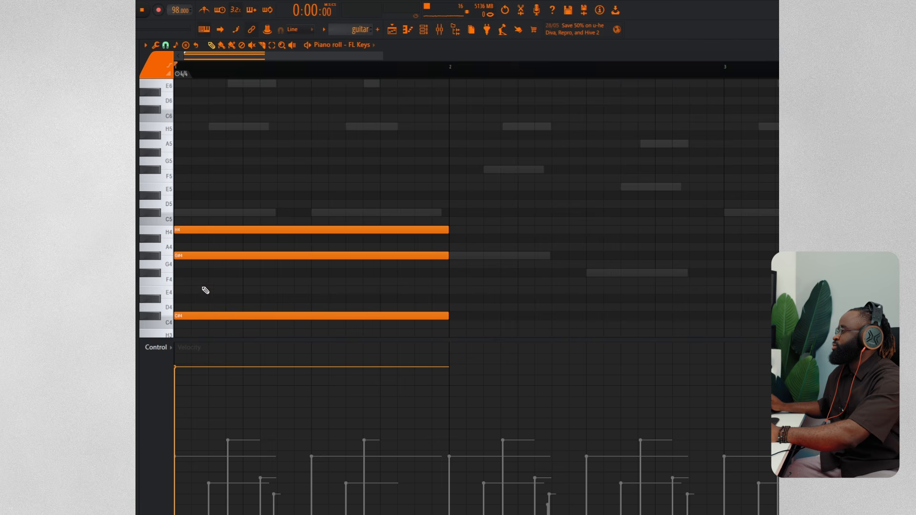
right_click(197, 257)
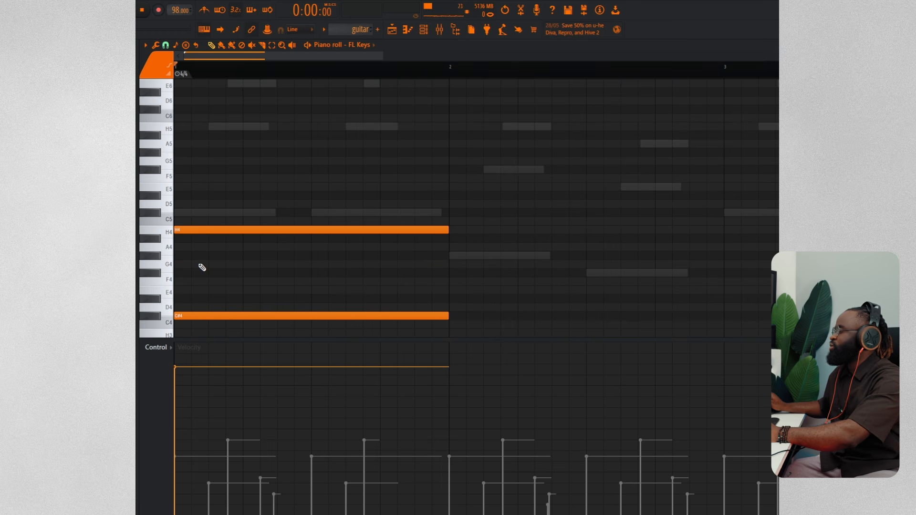
Play the two-note chord, add an E5 note spanning the first bar above H4, and play it back
key("space")
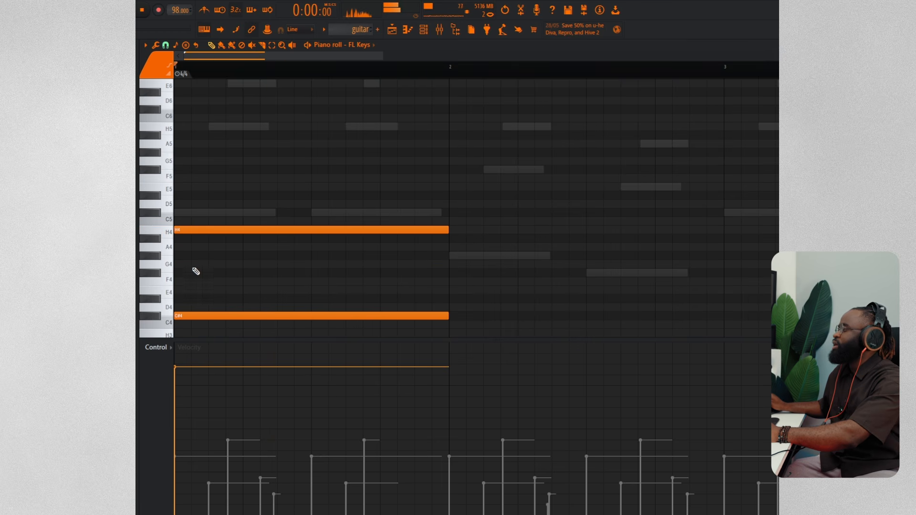
left_click(172, 292)
left_click(169, 292)
left_click(159, 257)
left_click_drag(257, 191, 183, 196)
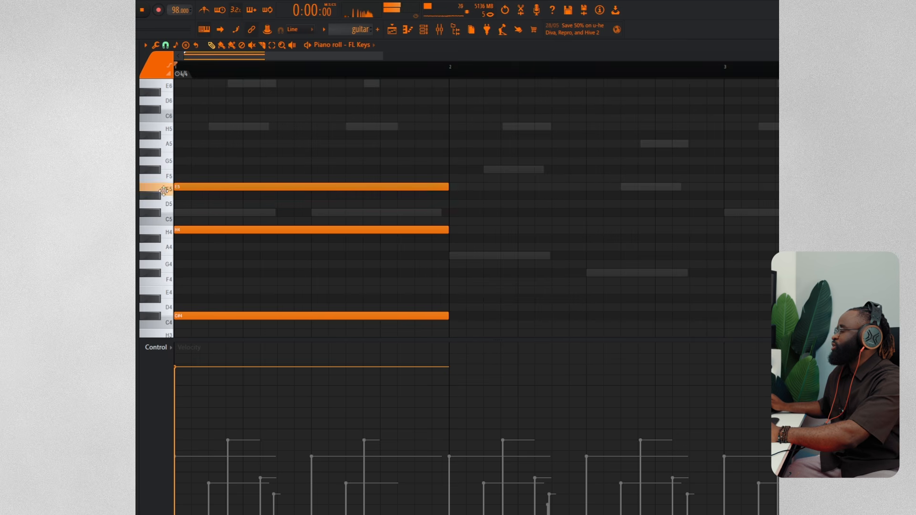
key("space")
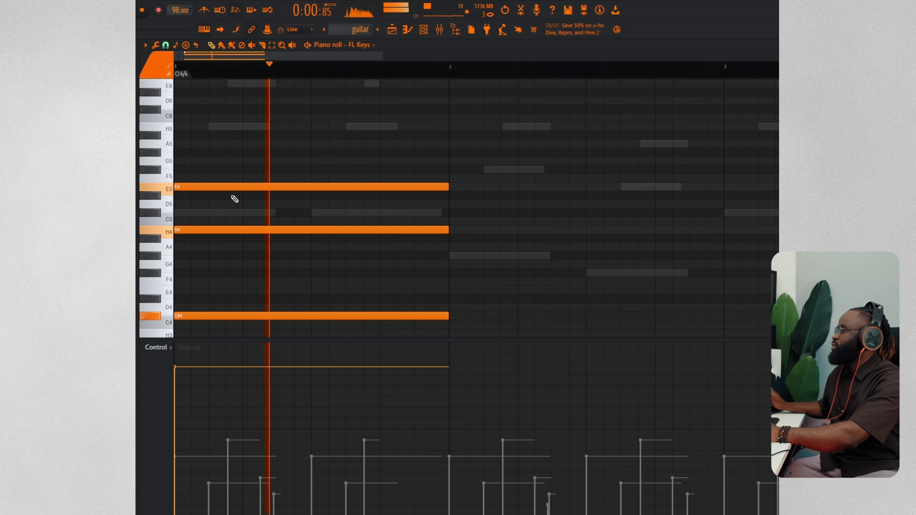
key("space")
key("space")
key("space")
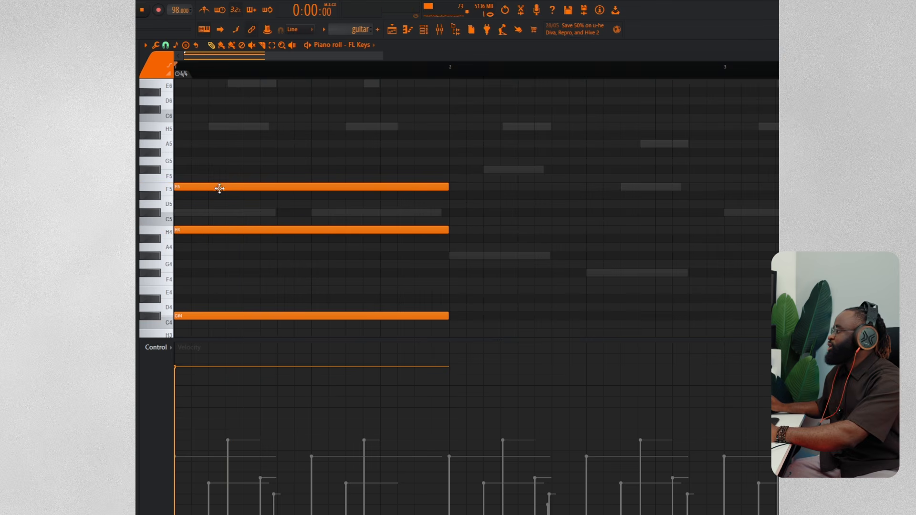
Stagger the chord by starting H4 one step late and E5 three steps late, playing back the timing variations
left_click_drag(212, 187, 249, 183)
left_click_drag(190, 229, 207, 229)
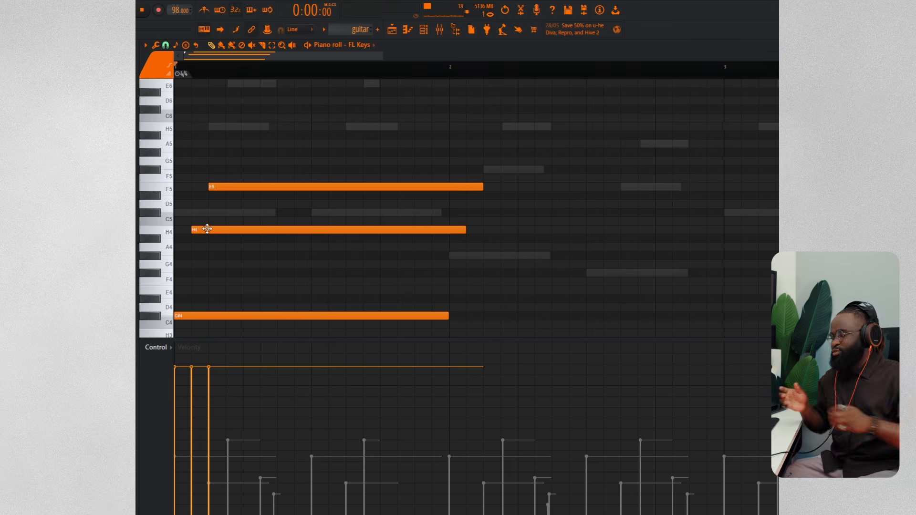
left_click(240, 190)
key("space")
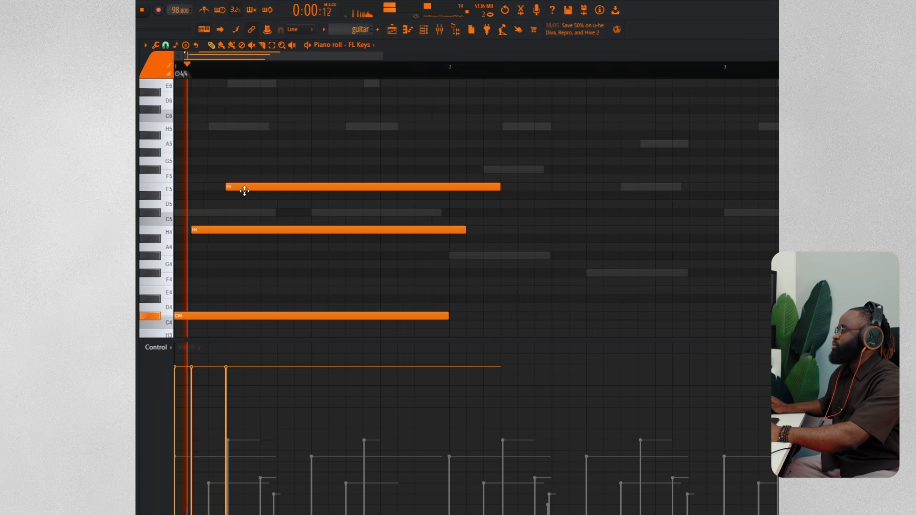
key("space")
key("space")
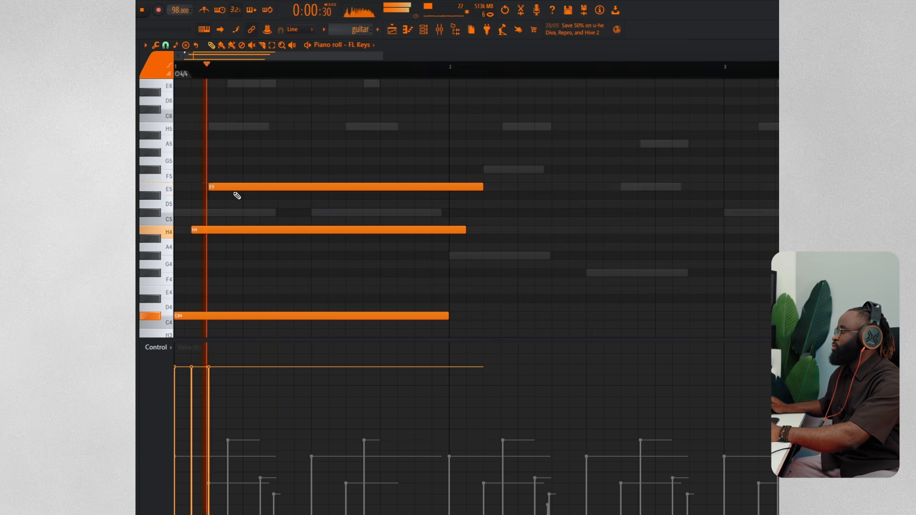
key("space")
key("space")
key("space")
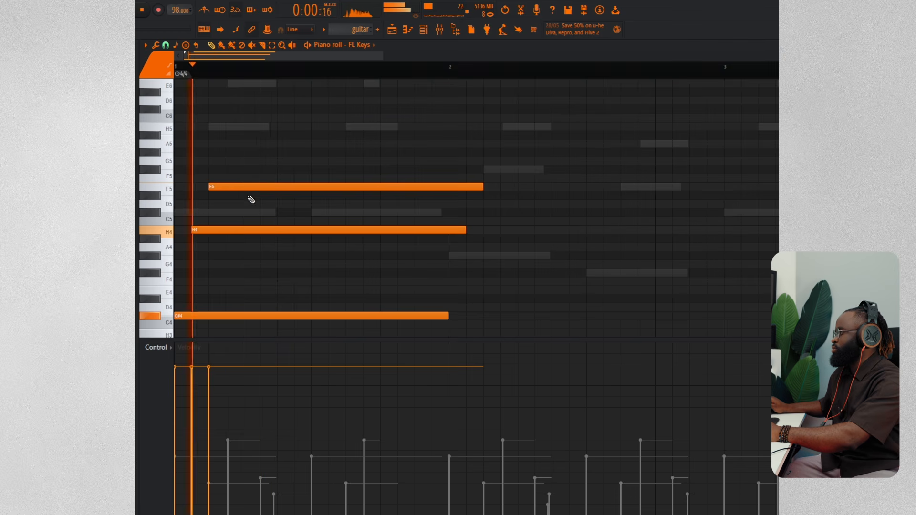
scroll(261, 221, "up", 3)
left_click_drag(229, 262, 246, 263)
key("space")
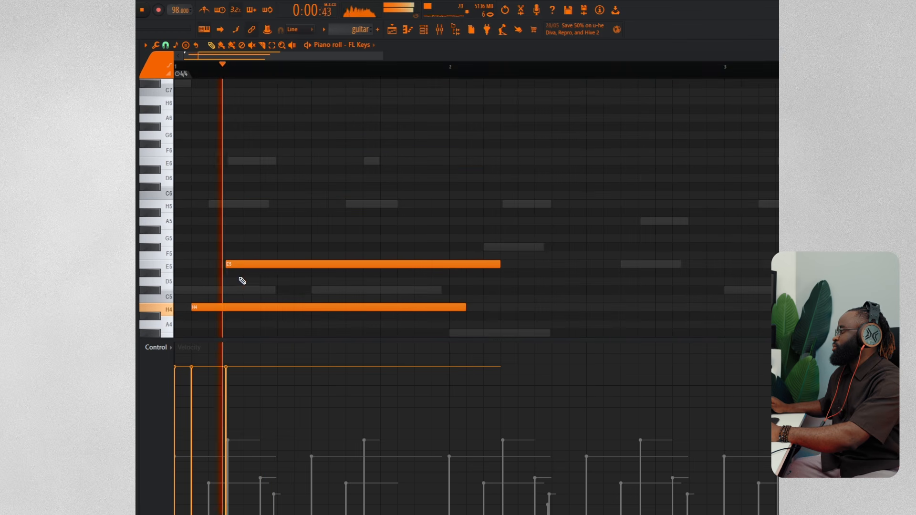
Switch to the Kontakt 7 piano roll and play the guitar pattern while following its notes through bar 4
scroll(247, 270, "down", 1)
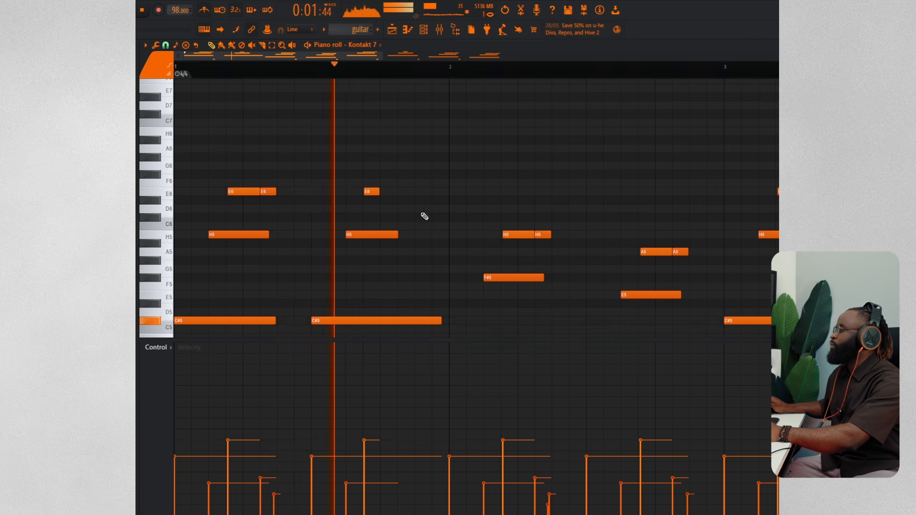
scroll(432, 229, "down", 2)
key("space")
scroll(496, 262, "down", 2)
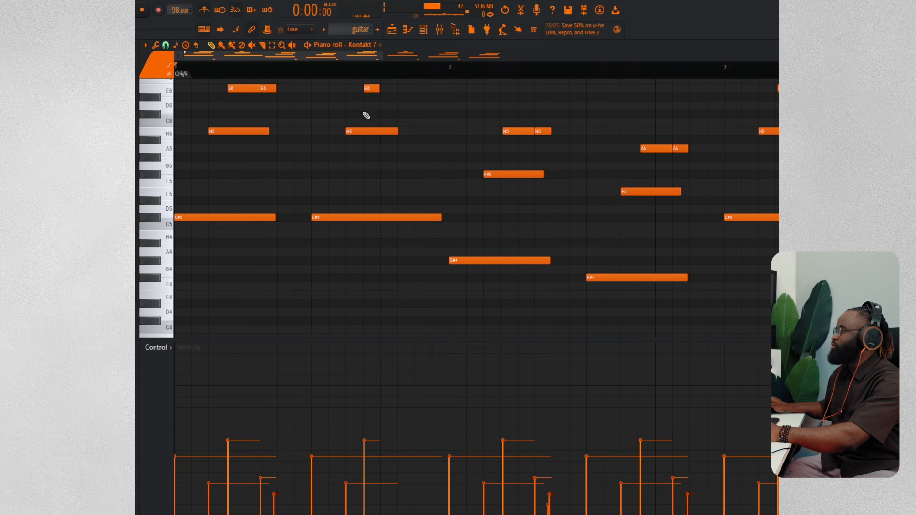
scroll(367, 79, "down", 1)
key("space")
key("space")
key("space")
scroll(435, 264, "up", 2)
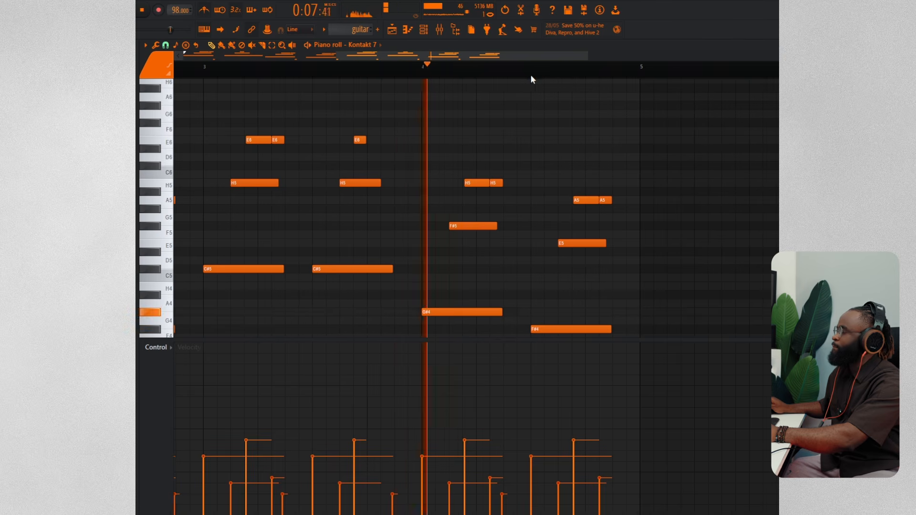
key("space")
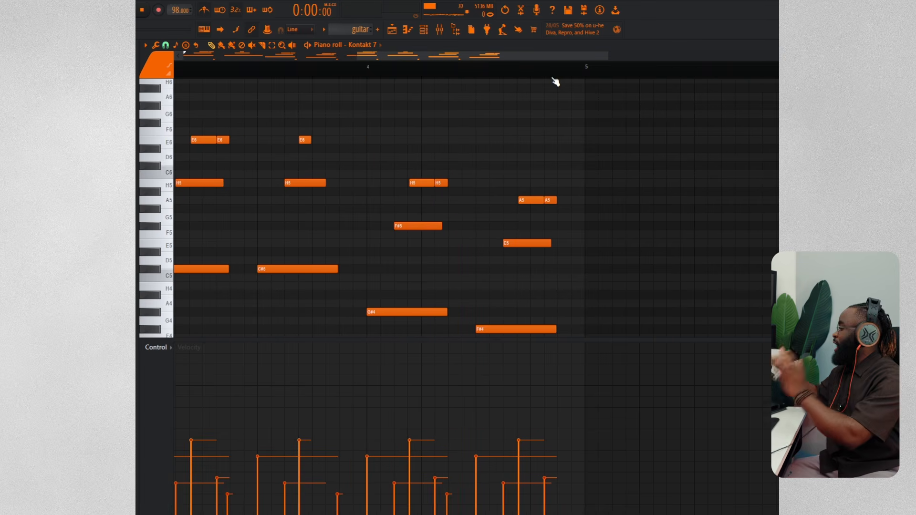
Examine the short low A3 and A#3 notes between the long bass notes in bar 2 and play the pattern
left_click_drag(434, 55, 253, 100)
scroll(391, 226, "down", 6)
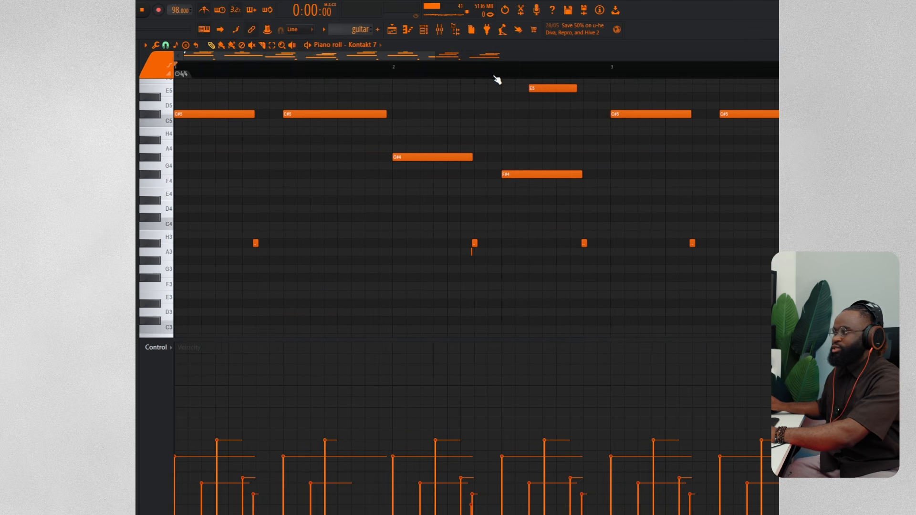
scroll(496, 76, "up", 5)
key("space")
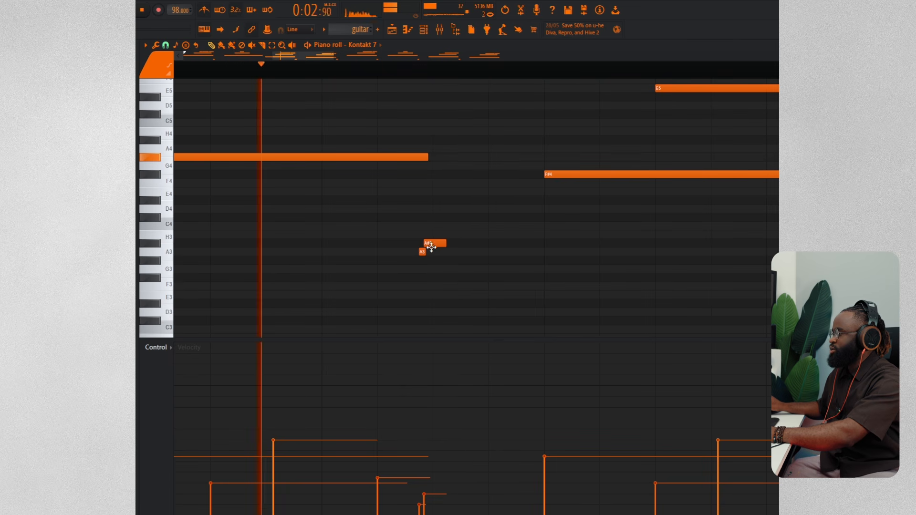
key("space")
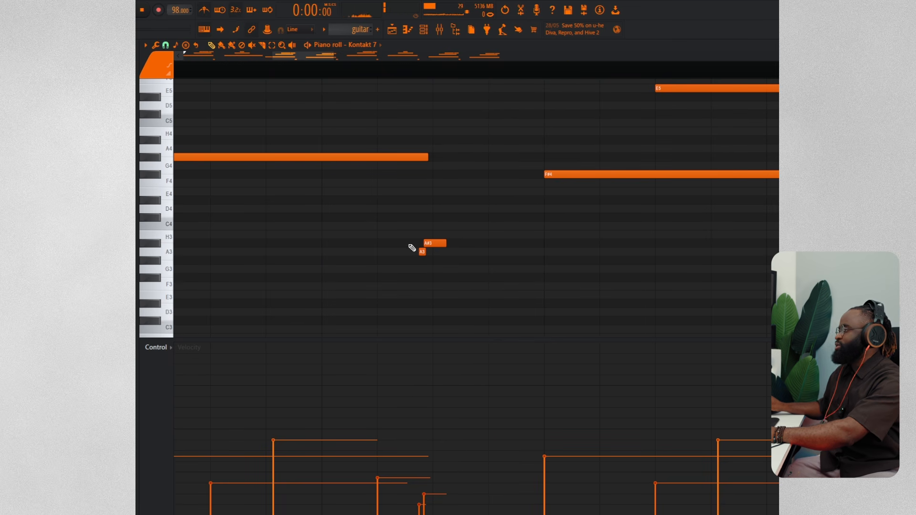
key("space")
scroll(326, 75, "down", 2)
scroll(326, 75, "up", 3)
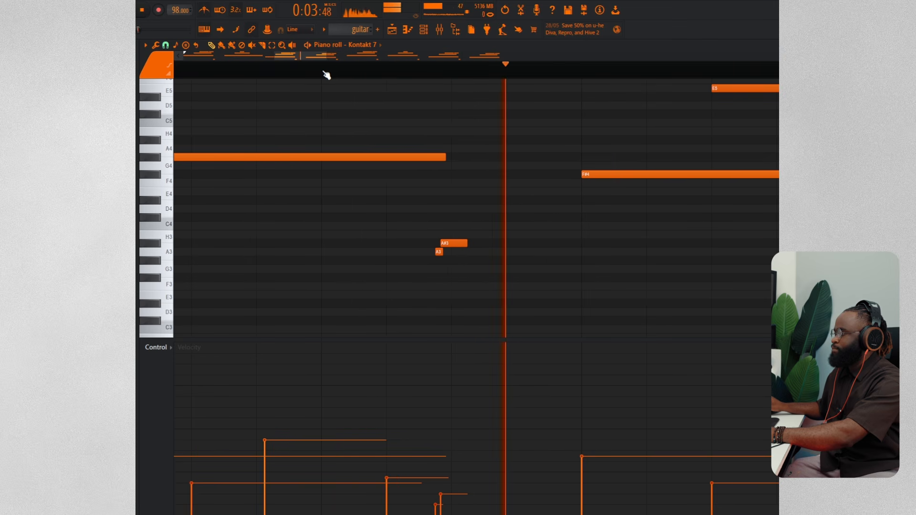
key("space")
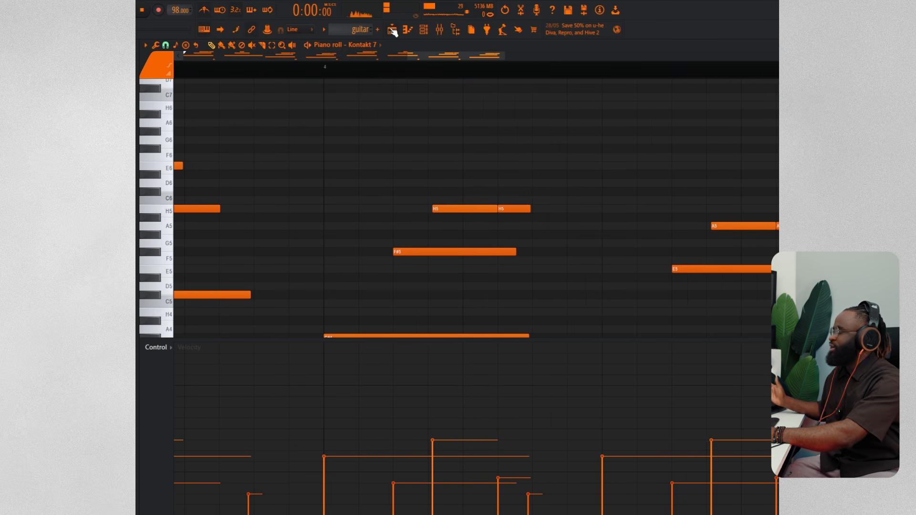
Open the Guitar Rig 6 effect on the Kontakt 7 mixer track to inspect its Bus Warmer preset
scroll(419, 71, "down", 5)
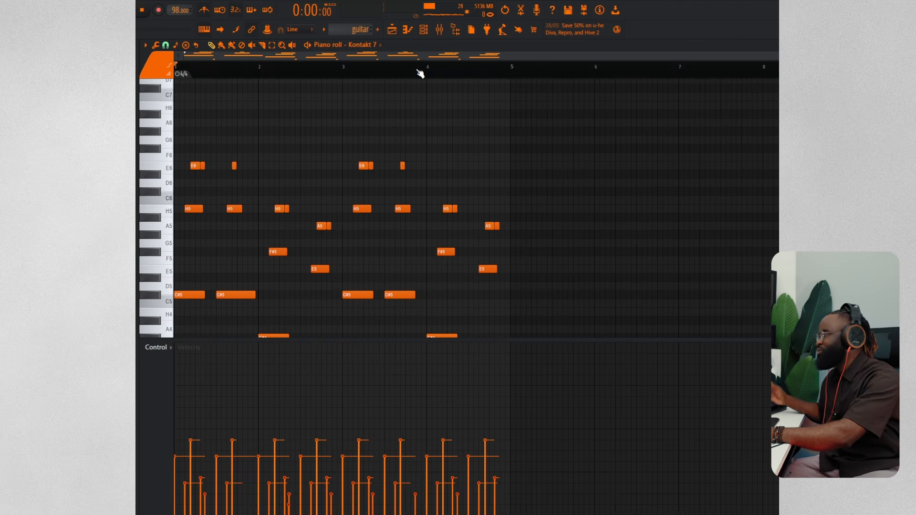
left_click(440, 30)
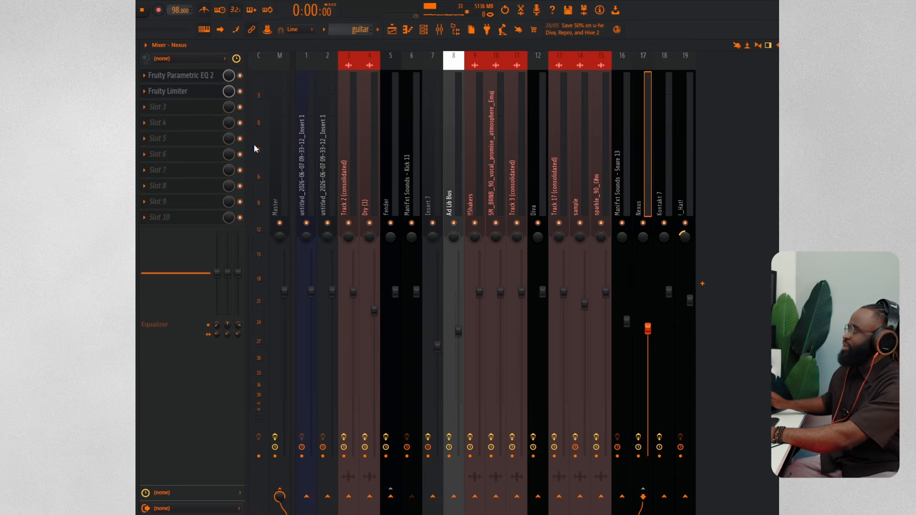
left_click(668, 197)
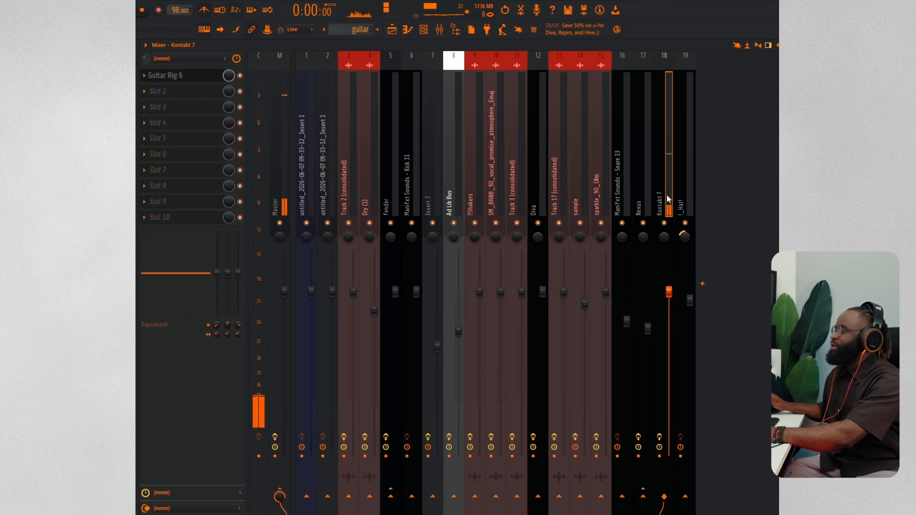
left_click(193, 78)
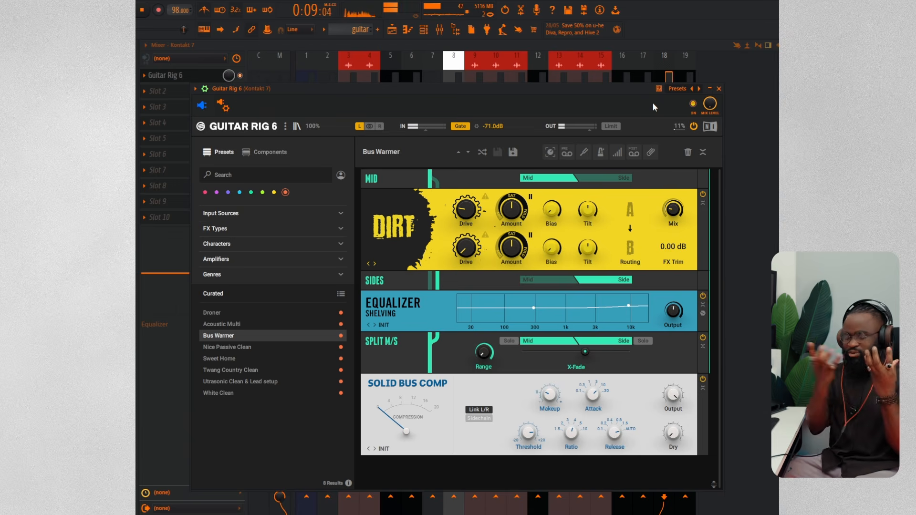
Solo the guitar track, Track 21, in the playlist and play the arrangement
left_click(397, 31)
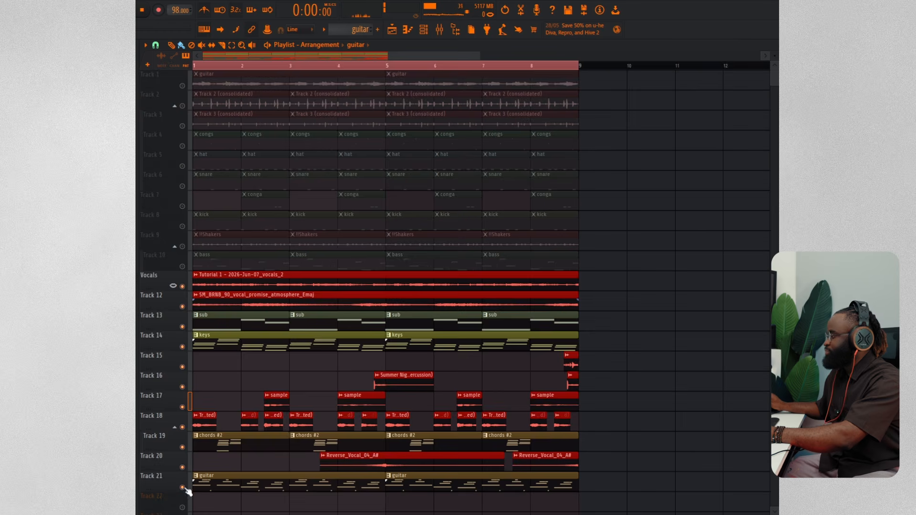
right_click(181, 487)
scroll(250, 470, "down", 4)
key("space")
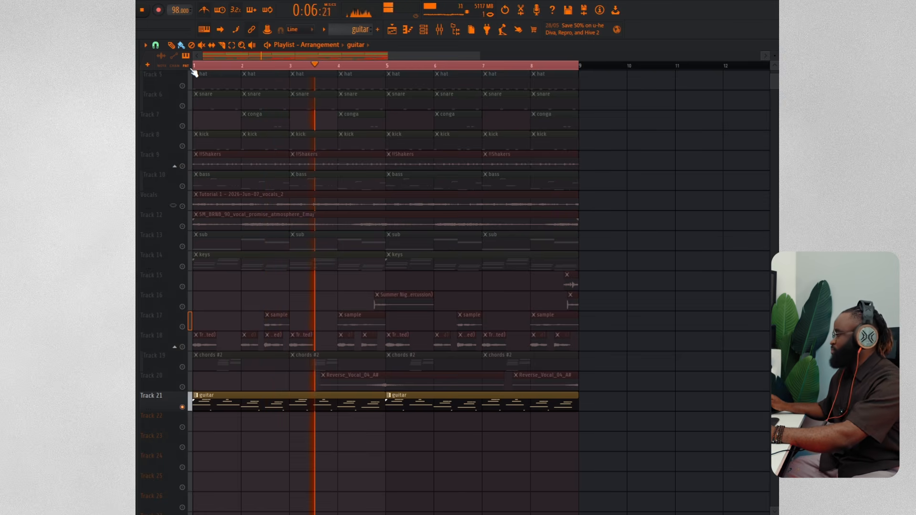
key("space")
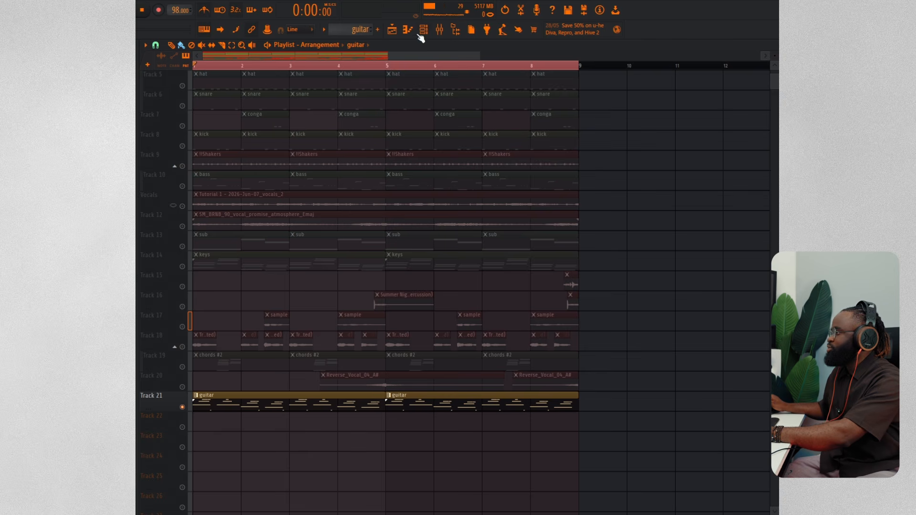
Create a new pattern named melody
left_click(334, 32)
left_click(338, 114)
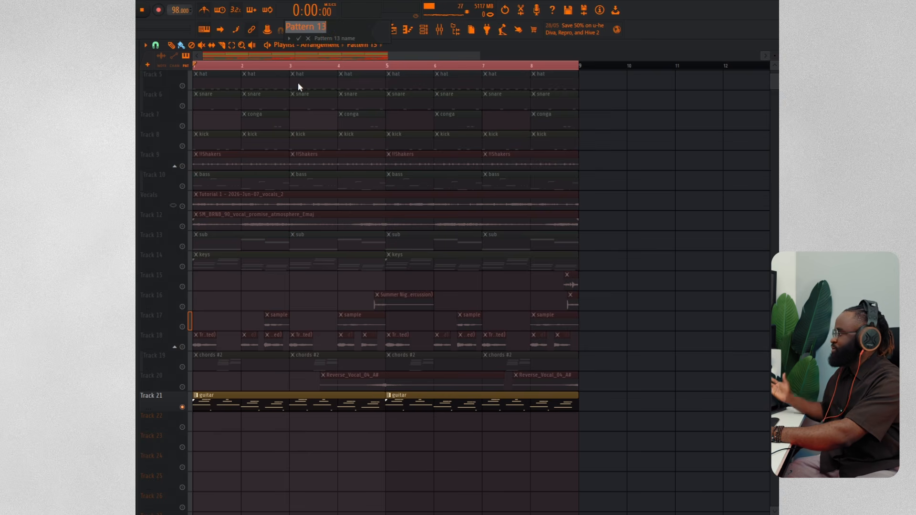
key("Return")
Open the Kontakt 7 channel's piano roll for the melody pattern from the channel rack
left_click(424, 32)
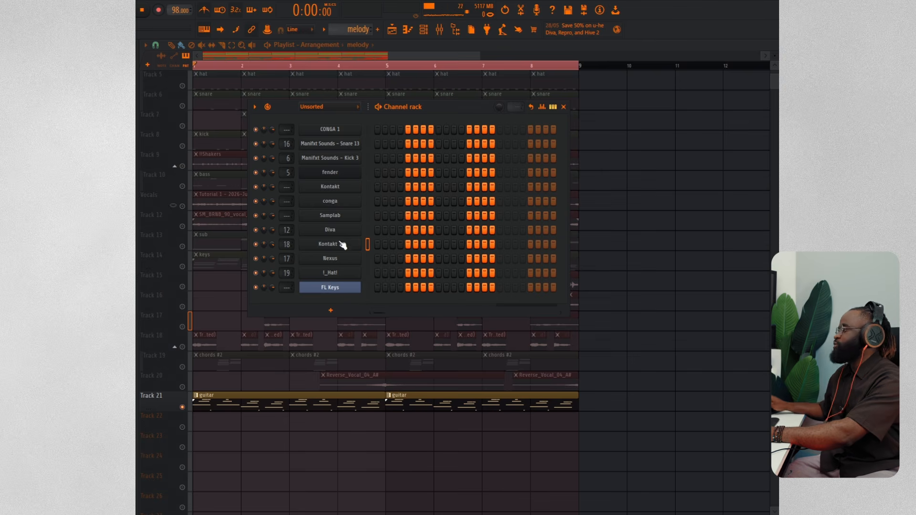
right_click(335, 244)
left_click(380, 245)
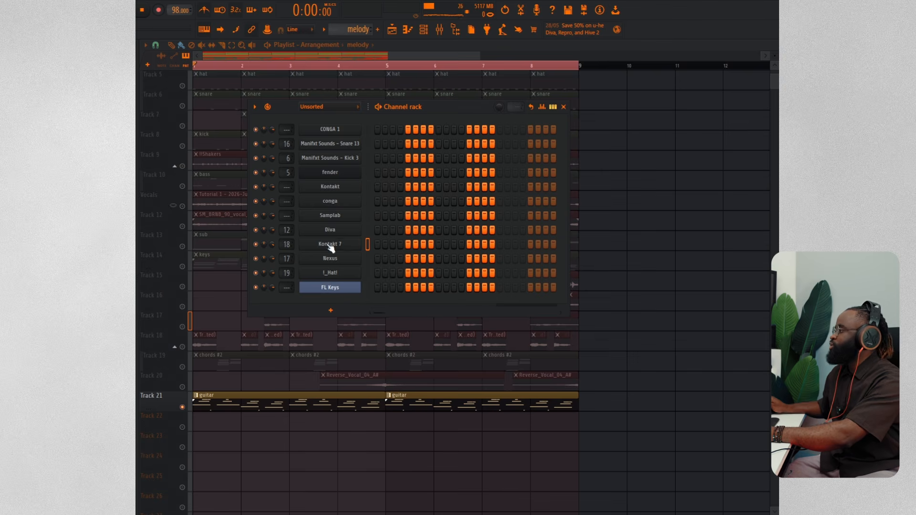
right_click(329, 246)
left_click(366, 245)
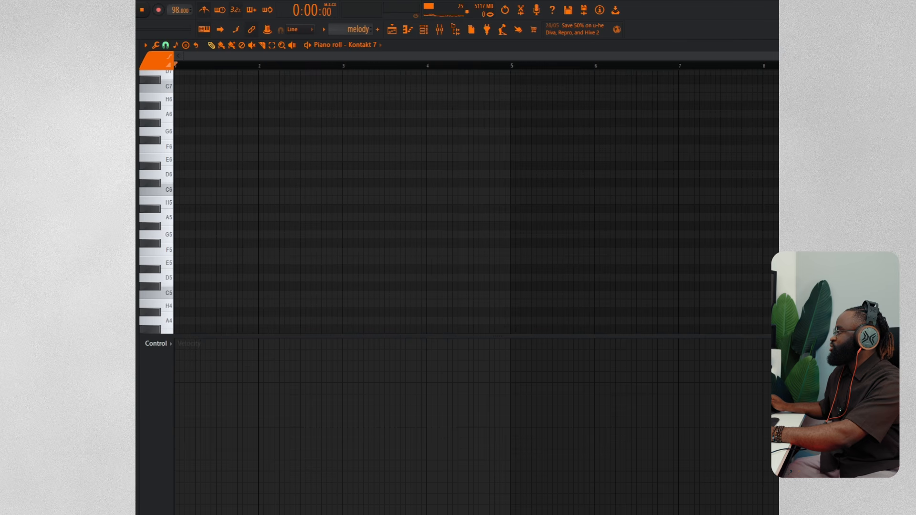
scroll(185, 200, "down", 3)
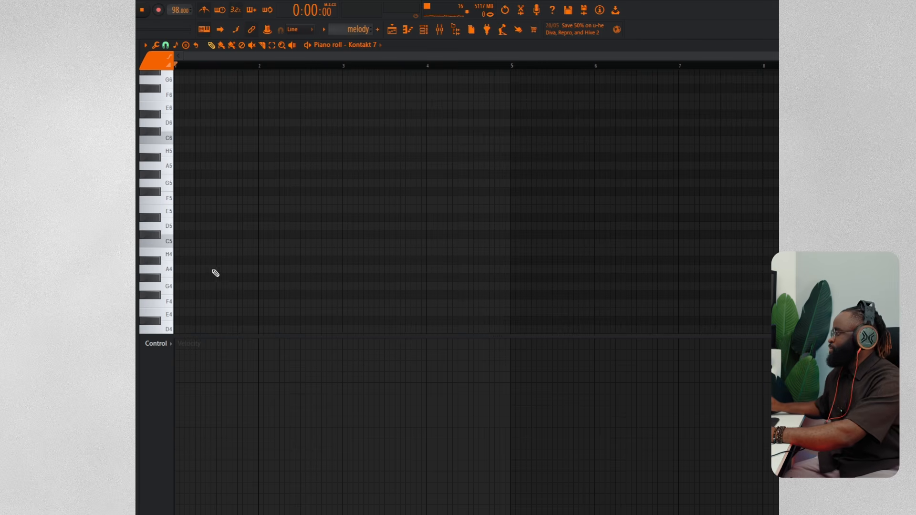
Draw a one-bar chord of A4, C5, E5 and A5, play it, and lower the top note to G5
left_click(215, 270)
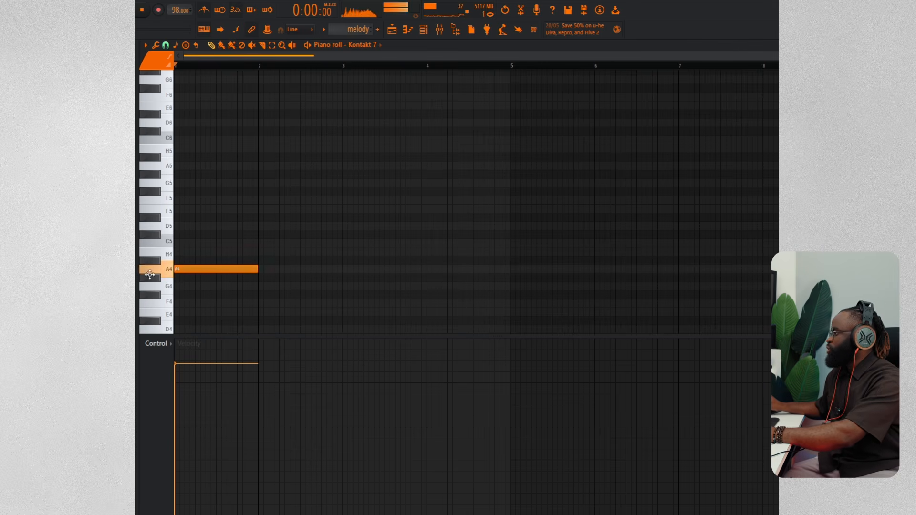
left_click(219, 243)
left_click_drag(217, 218, 217, 208)
left_click(193, 175)
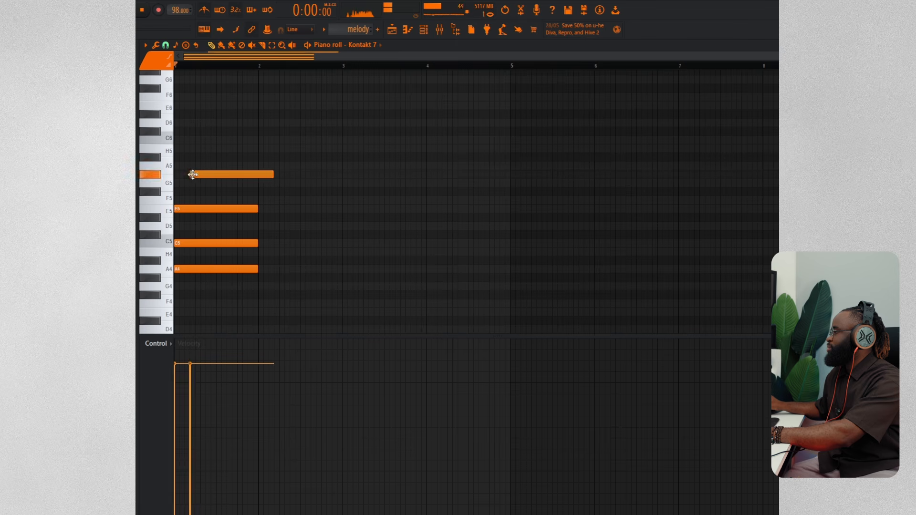
left_click_drag(193, 175, 159, 164)
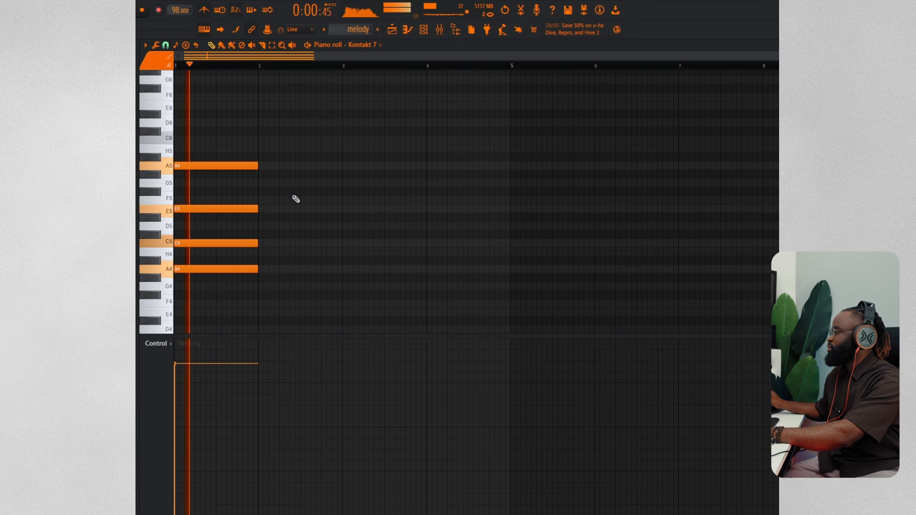
key("space")
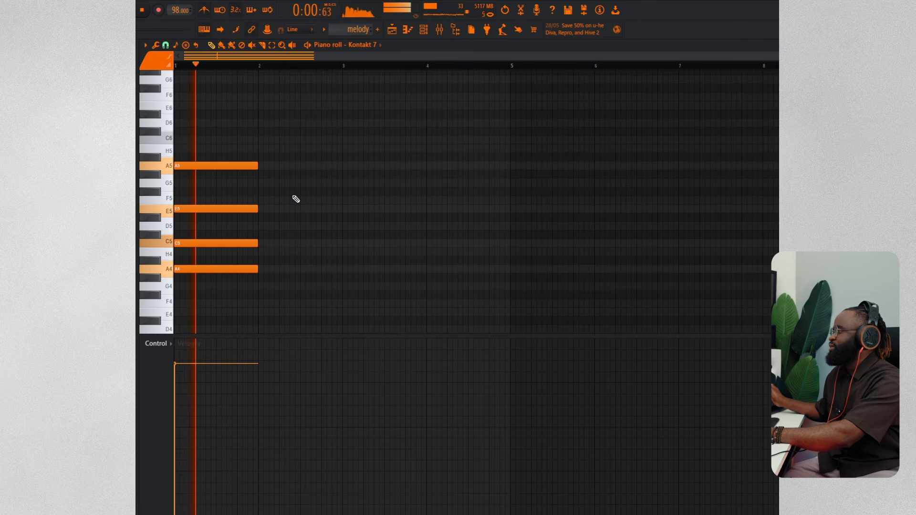
left_click_drag(214, 167, 203, 185)
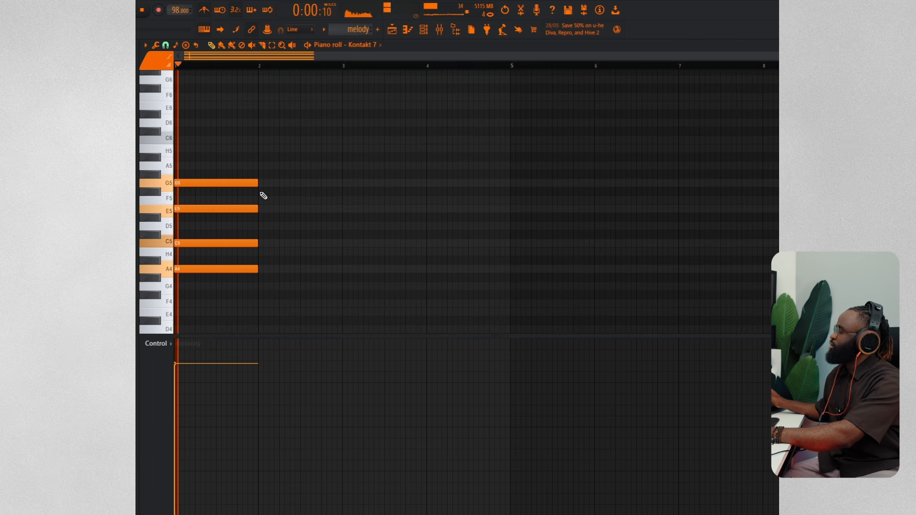
Delete the chord's E5 note, raise its C5 note one octave to C6, and play the chord
key("space")
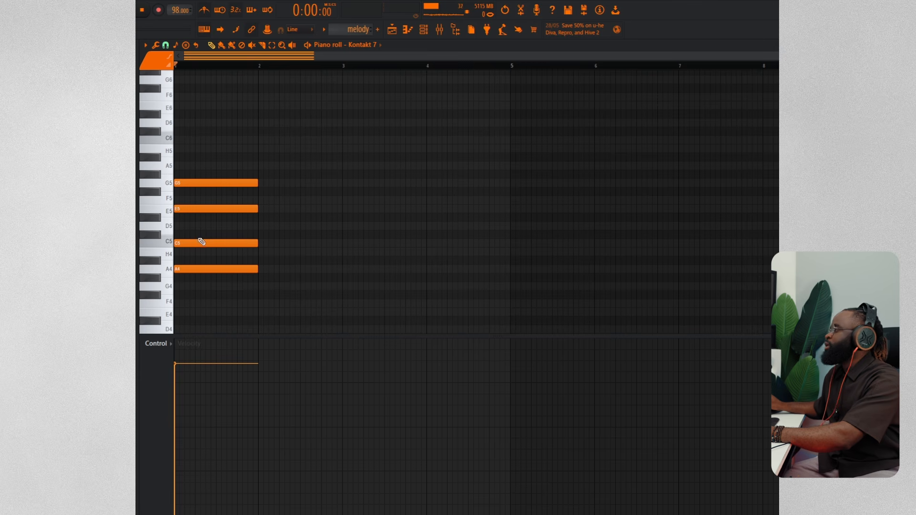
right_click(189, 208)
left_click_drag(189, 244, 189, 136)
key("space")
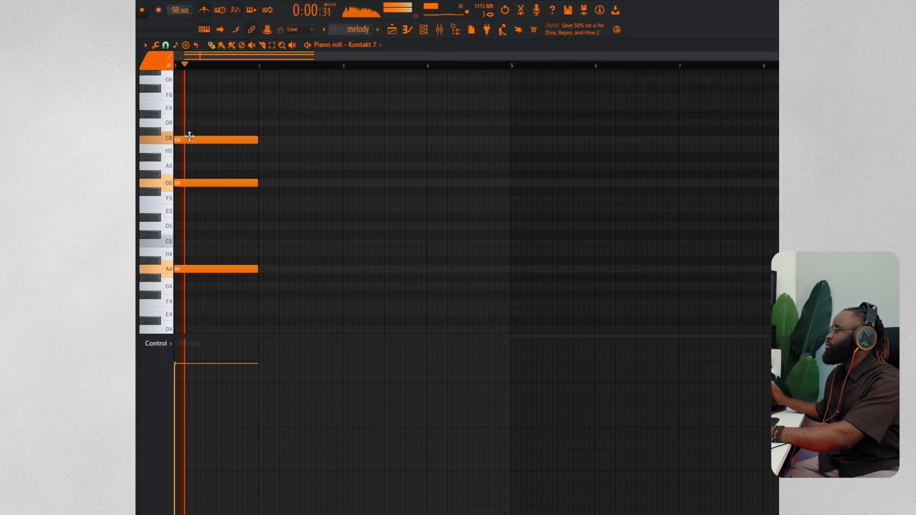
key("space")
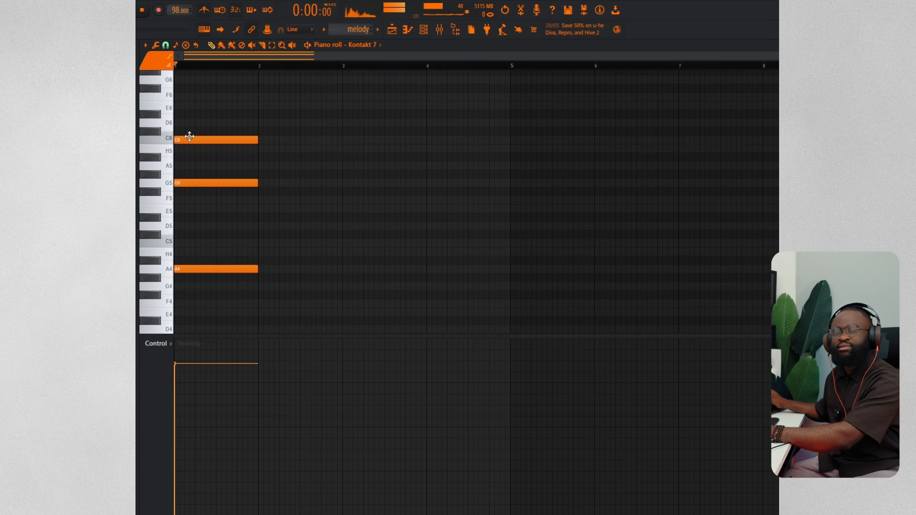
key("space")
key("space")
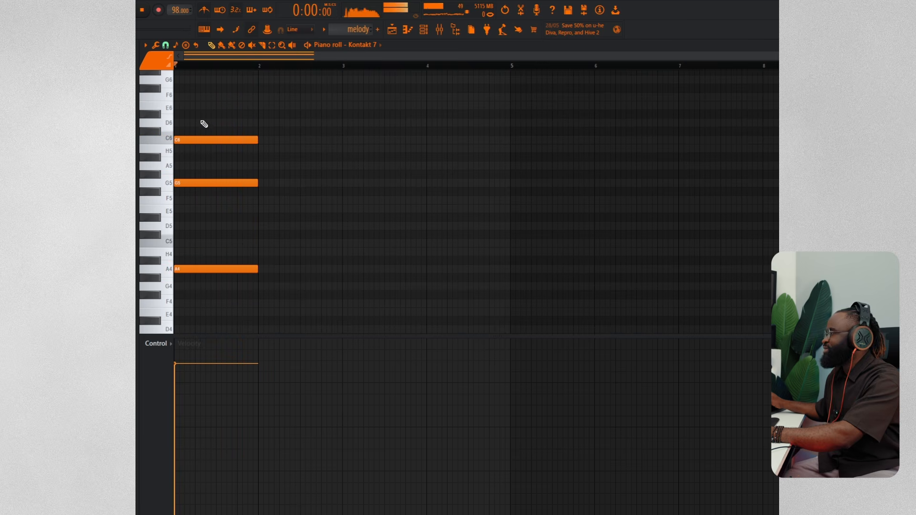
Try a one-bar E6 note on top of the chord, play it, and delete the note again
left_click(187, 106)
key("space")
key("space")
key("space")
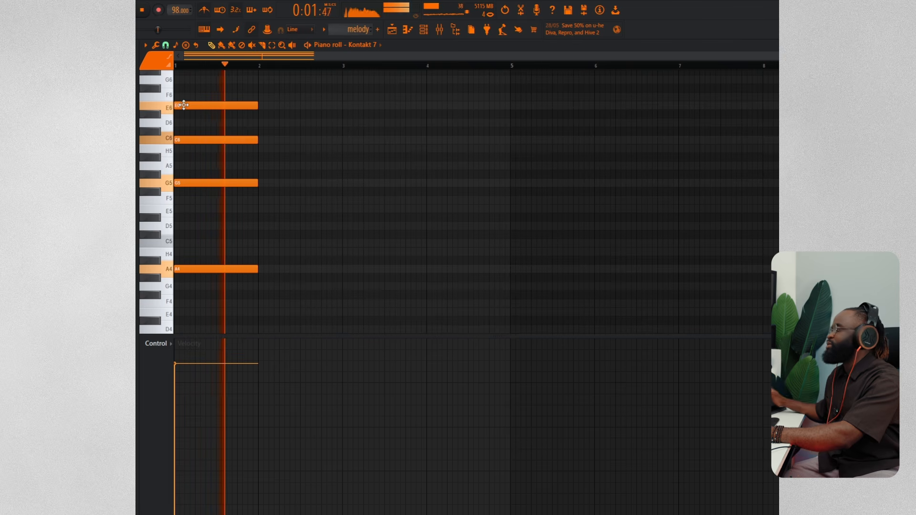
key("space")
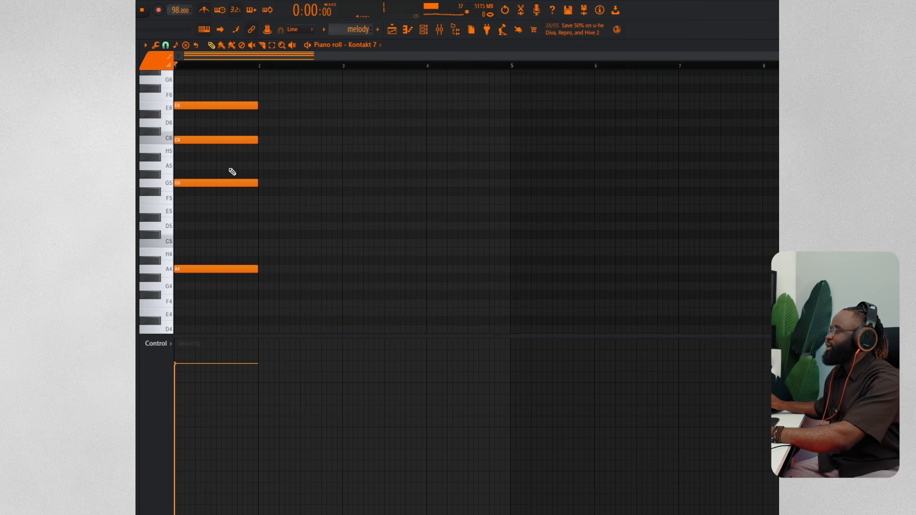
right_click(223, 105)
key("space")
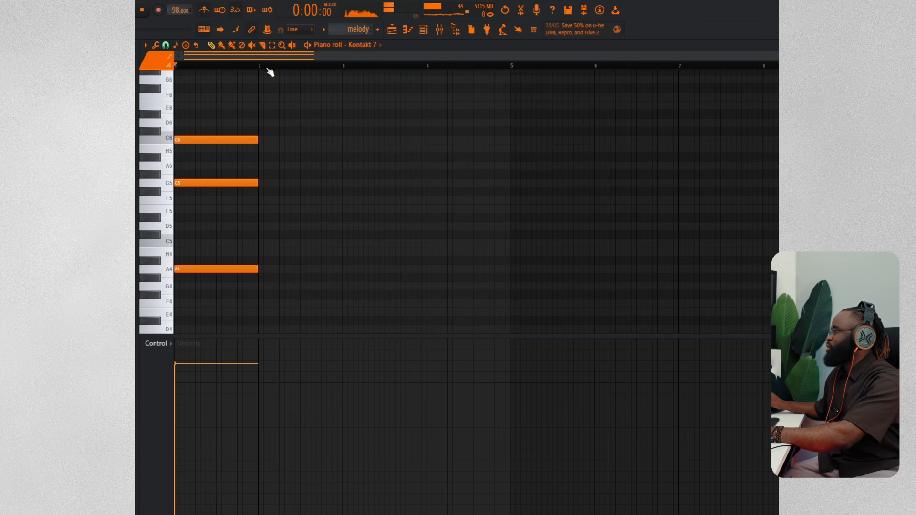
Raise the first chord an octave and add a half-bar E5, D6, G6 chord followed by a one-bar D5, C6, F6 chord
left_click(272, 45)
left_click_drag(219, 92, 336, 315)
key("space")
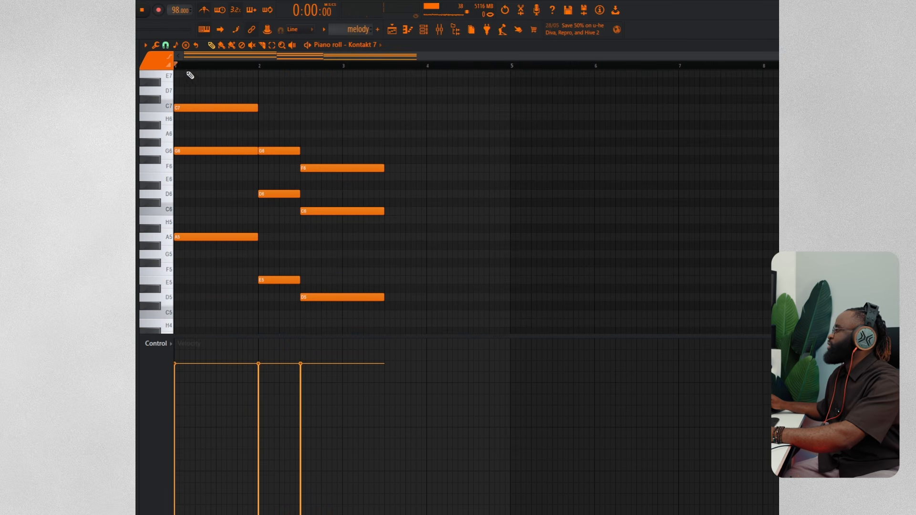
Stagger the upper notes of the three chords, trim them to end with their chords, and shorten the third chord to end at bar 3
scroll(190, 75, "up", 5)
scroll(206, 67, "down", 1)
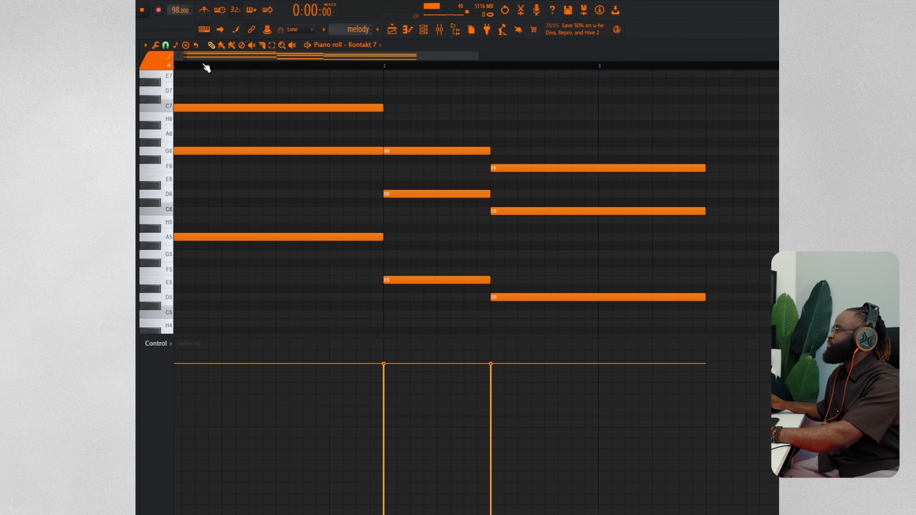
scroll(210, 74, "down", 4)
left_click_drag(199, 109, 219, 107)
key("space")
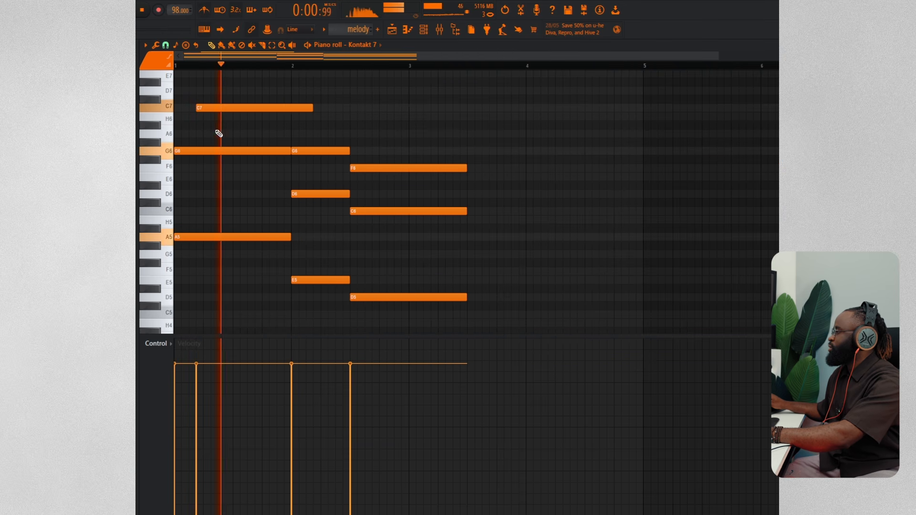
left_click_drag(302, 151, 326, 153)
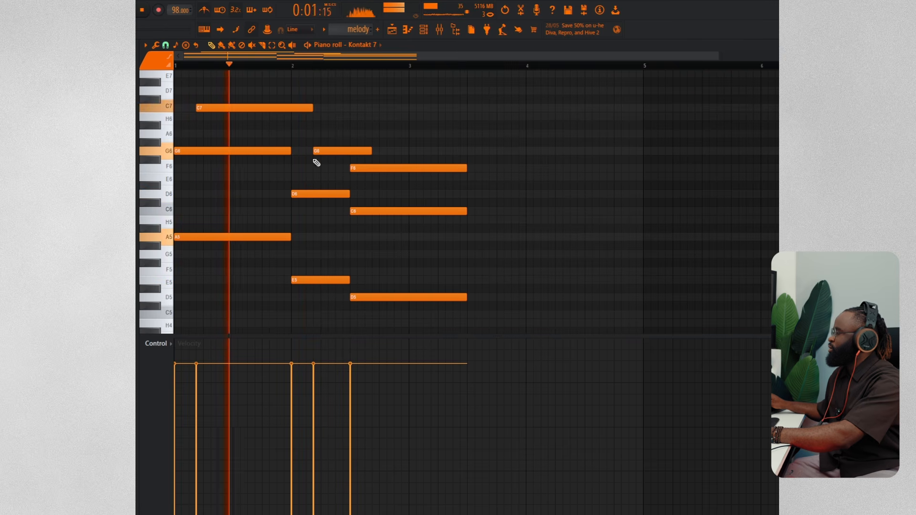
key("space")
key("space")
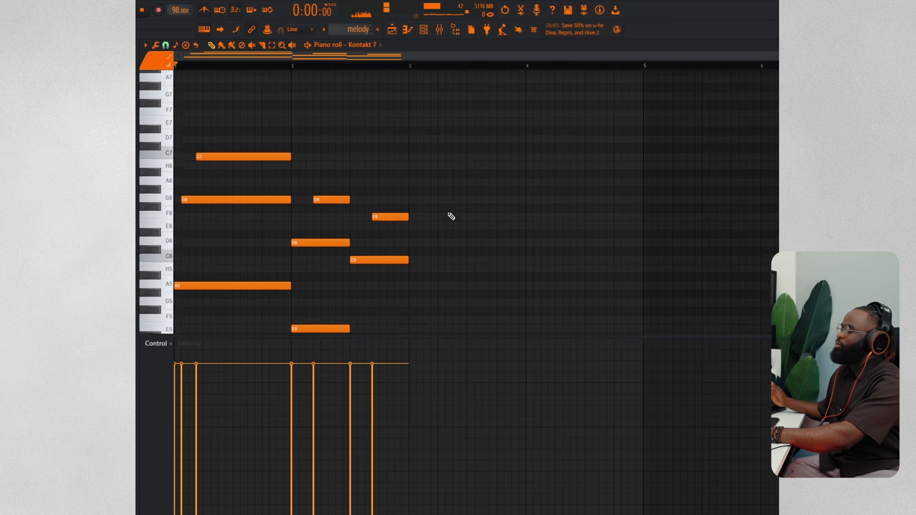
Transpose all the melody notes down eight semitones so the first chord is C#5, B5 and E6, and play the pattern
scroll(352, 219, "up", 2)
scroll(302, 227, "down", 5)
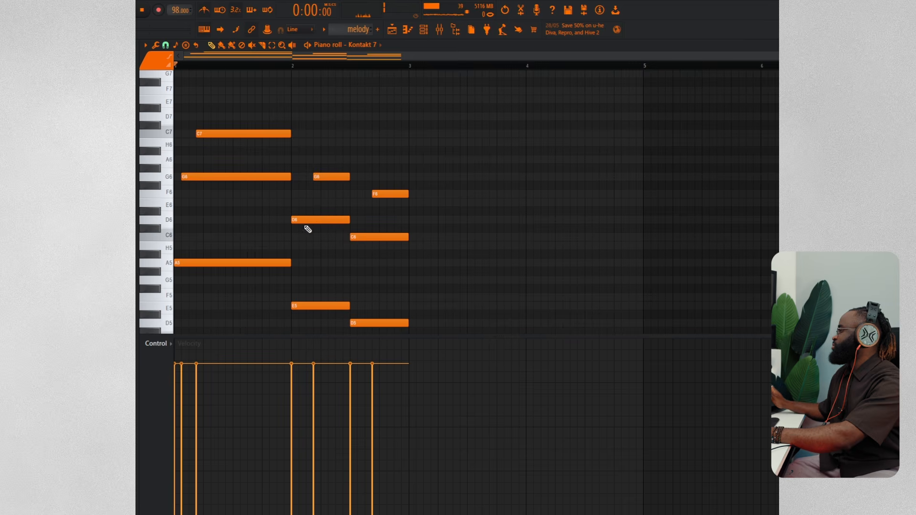
key("Down")
key("Down")
key("Down")
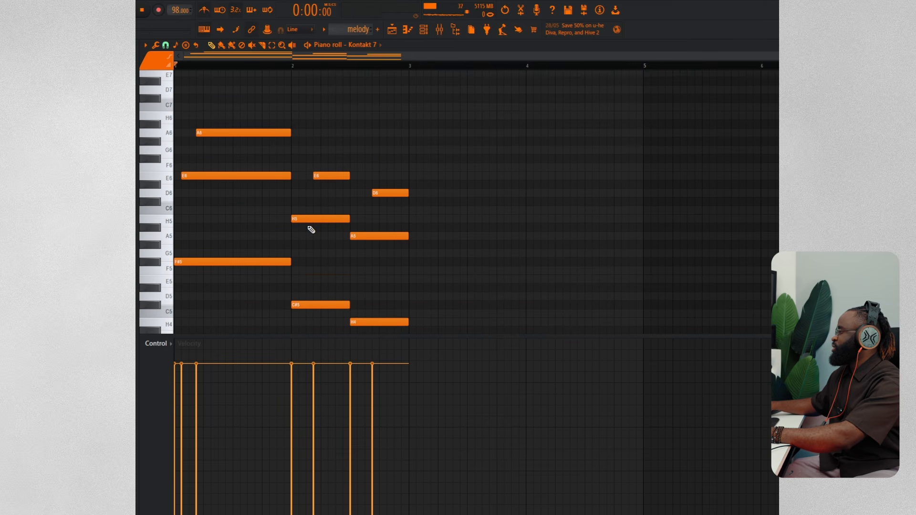
key("Down")
key("Down")
key("Down")
key("Down")
key("Down")
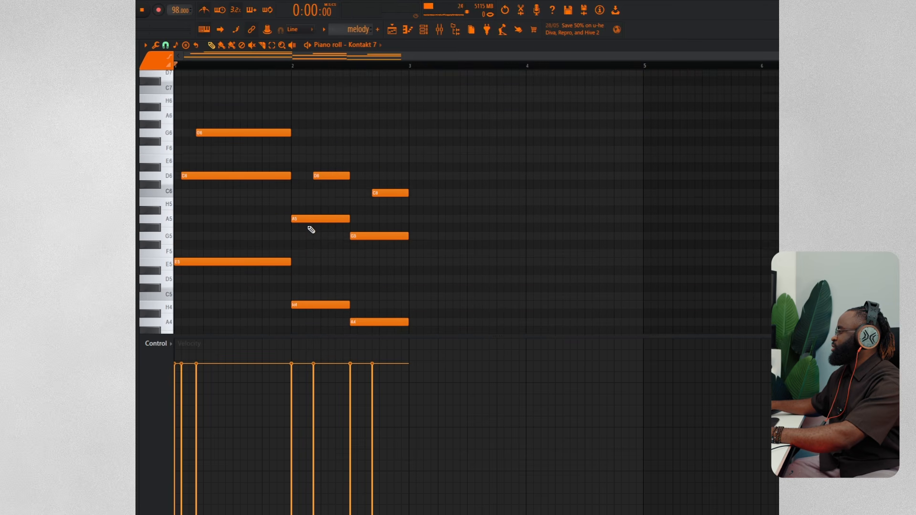
key("space")
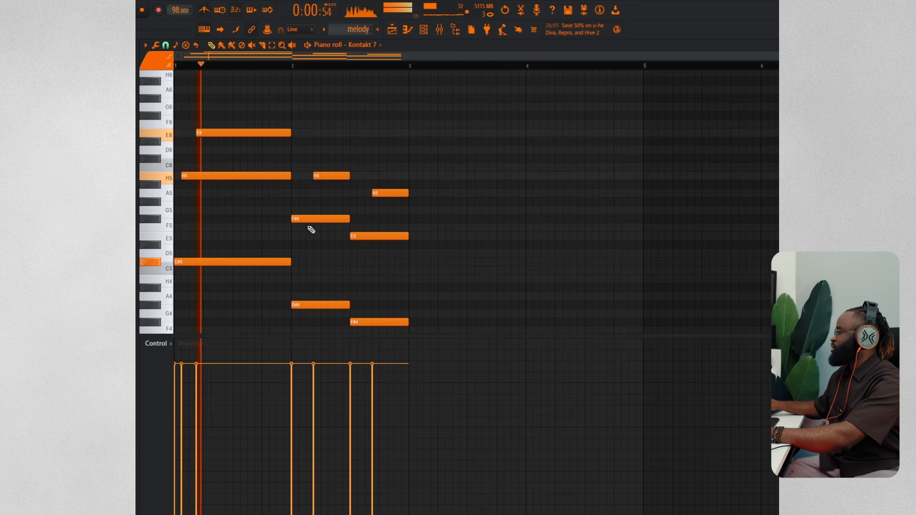
Delay the middle notes F#5 and E5 of the second and third chords slightly and trim them to end with their chords
scroll(357, 232, "down", 3)
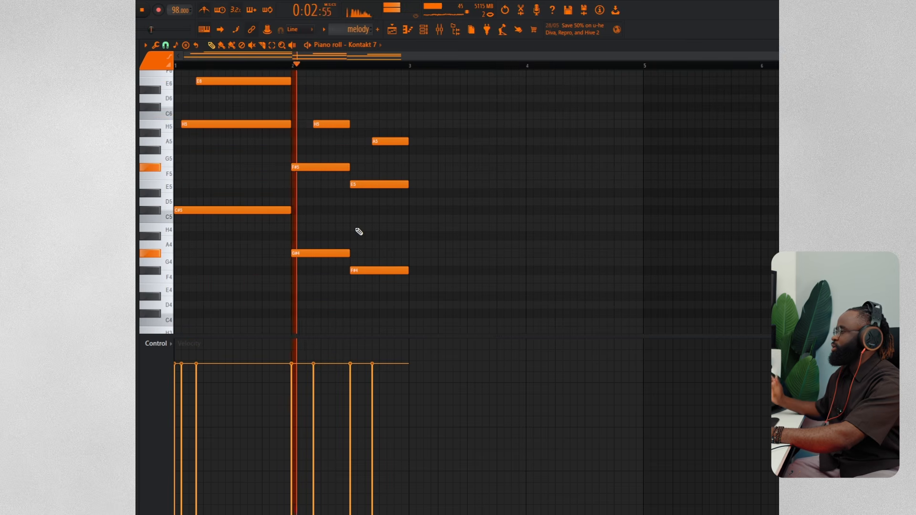
left_click_drag(299, 167, 351, 167)
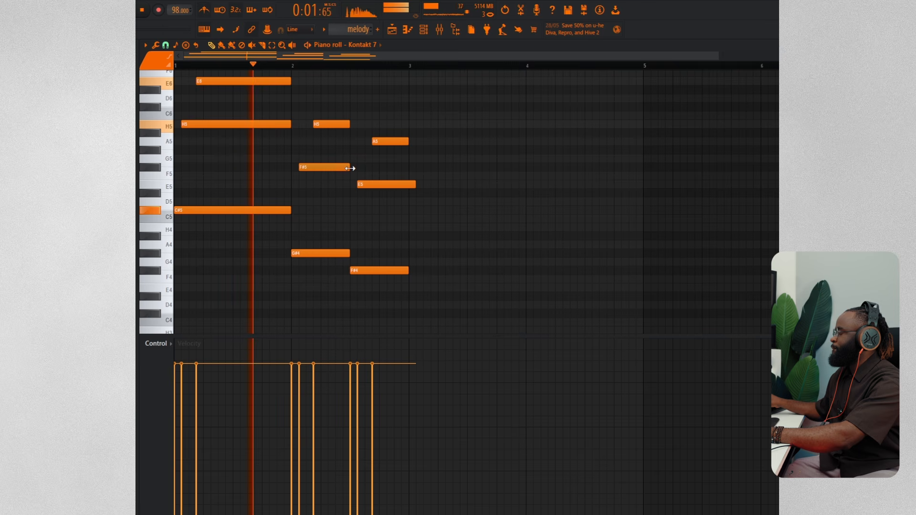
left_click_drag(415, 185, 408, 186)
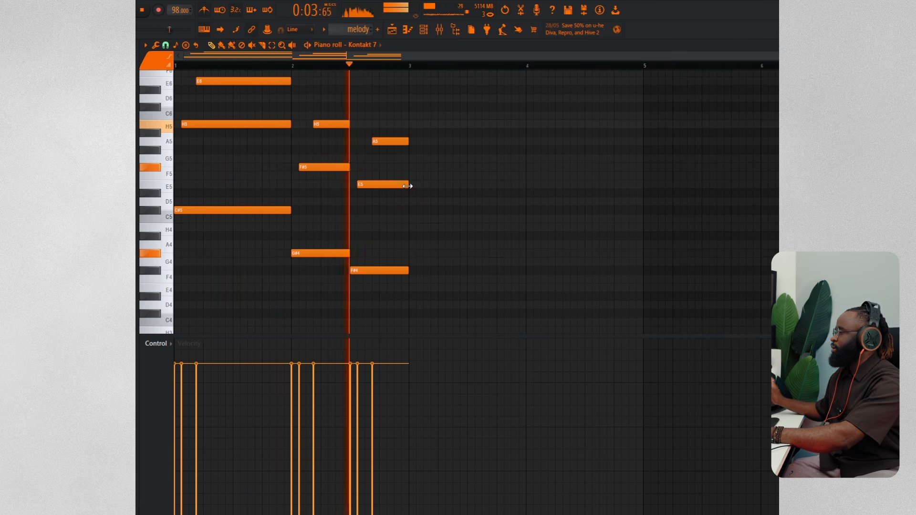
key("space")
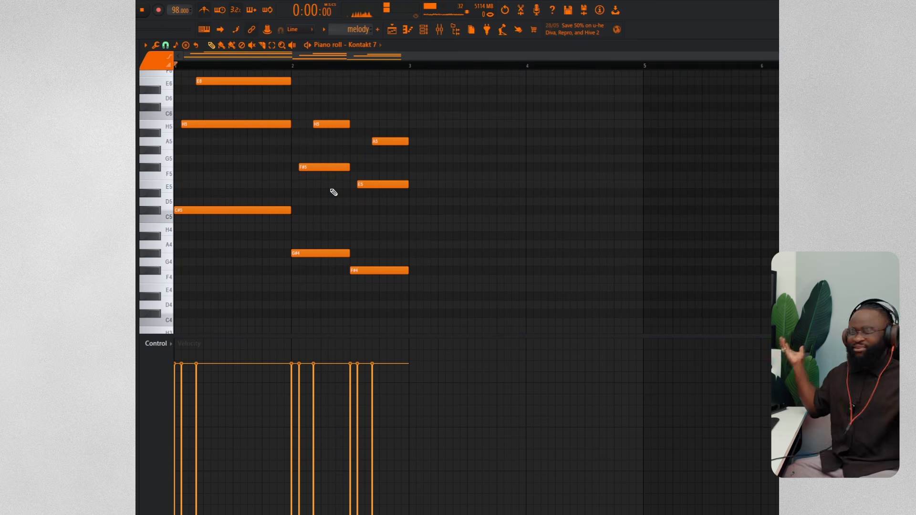
Return to the playlist and play the arrangement with only the guitar track soloed
key("F5")
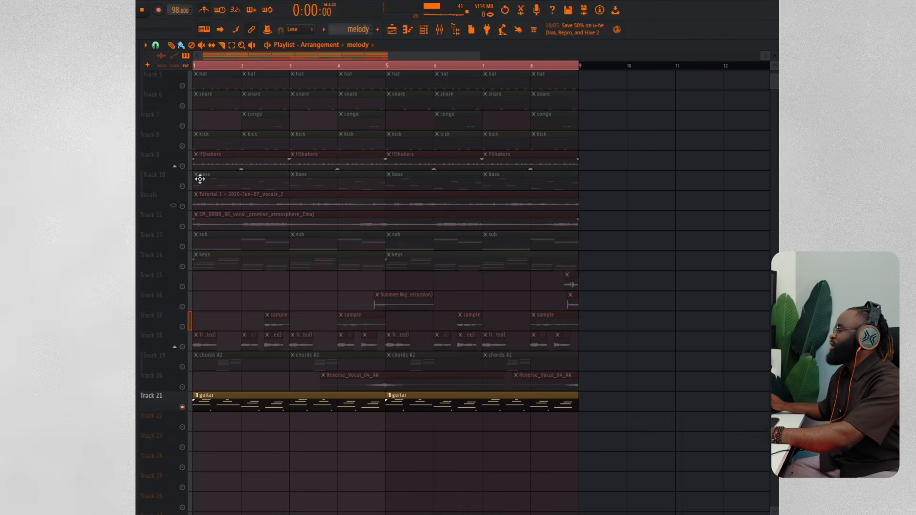
key("space")
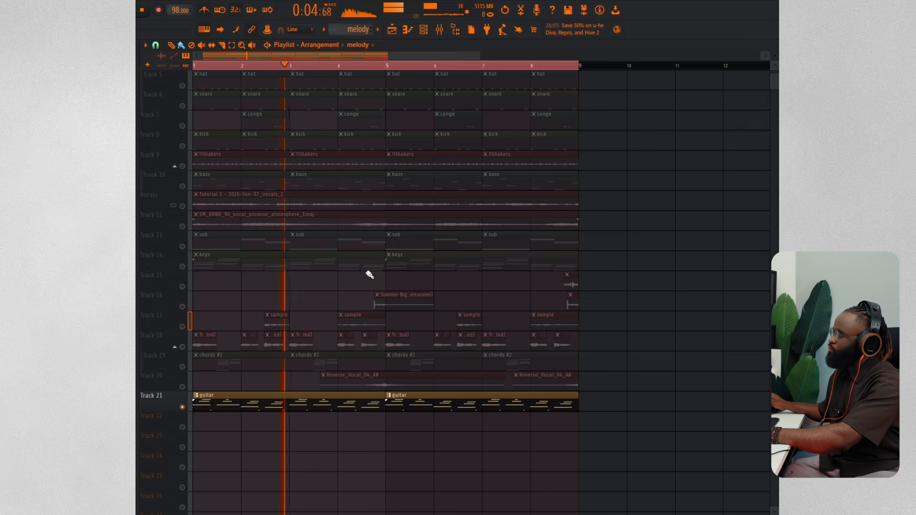
key("space")
Solo the vocal atmosphere sample on Track 12, play it, and unmute the guitar on Track 21 alongside it
scroll(368, 354, "up", 4)
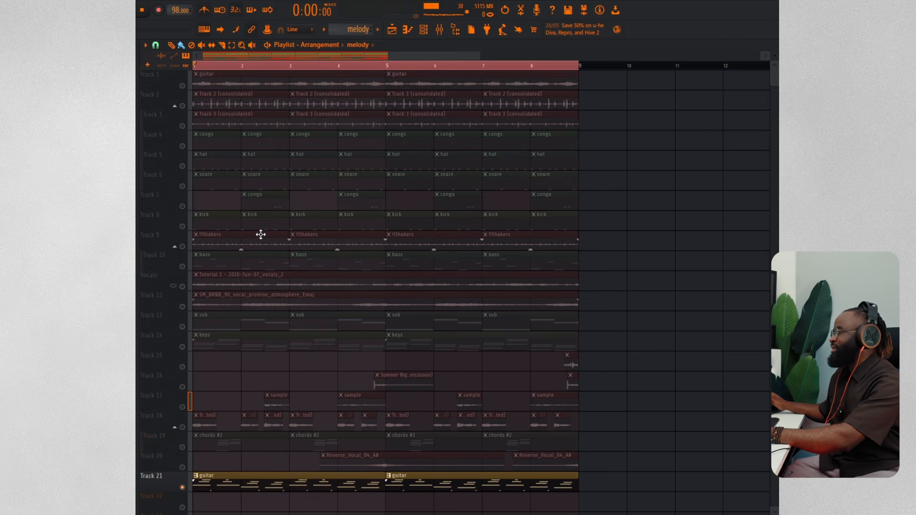
right_click(189, 308)
left_click(187, 306)
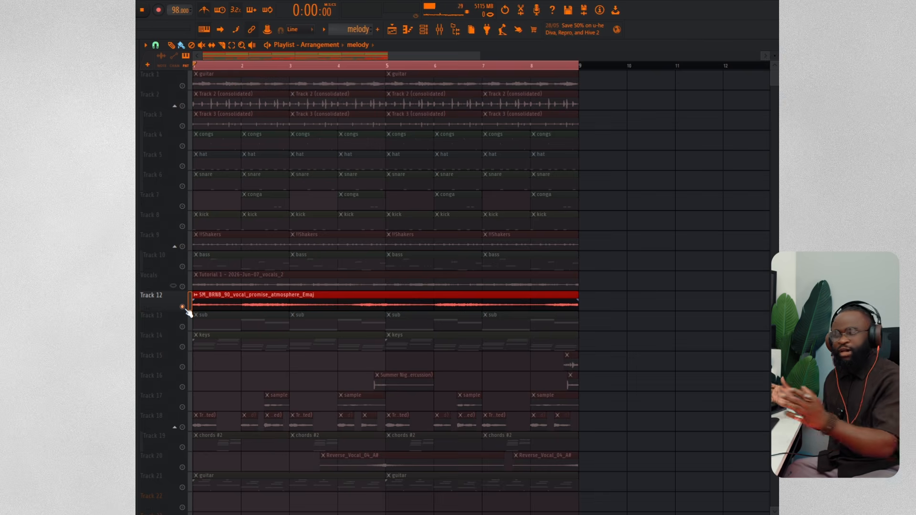
key("space")
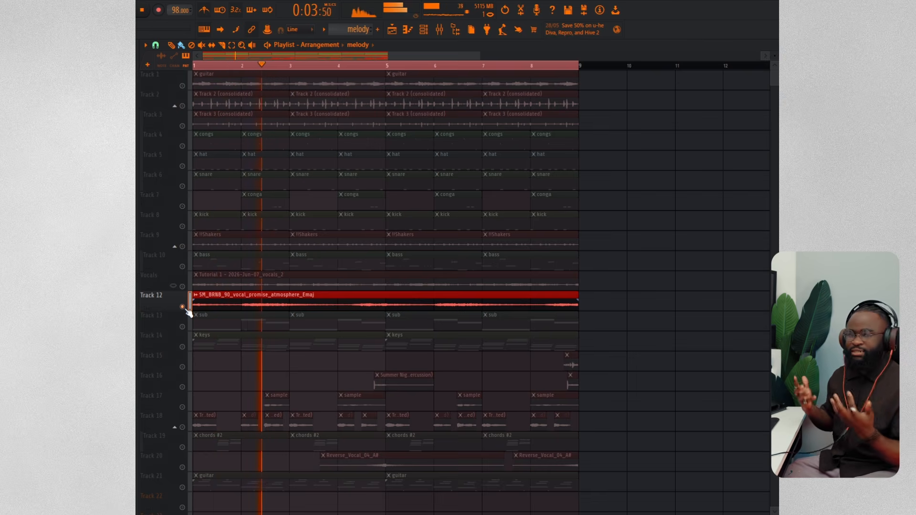
left_click(188, 473)
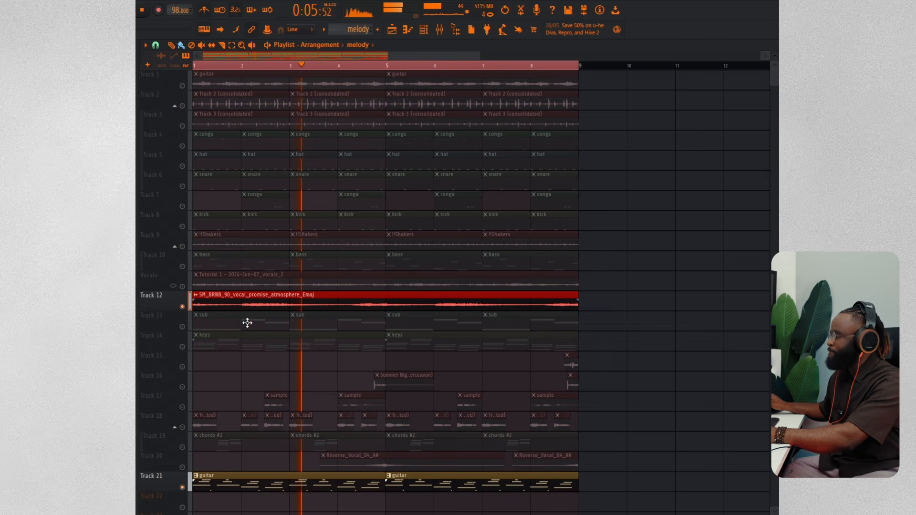
key("space")
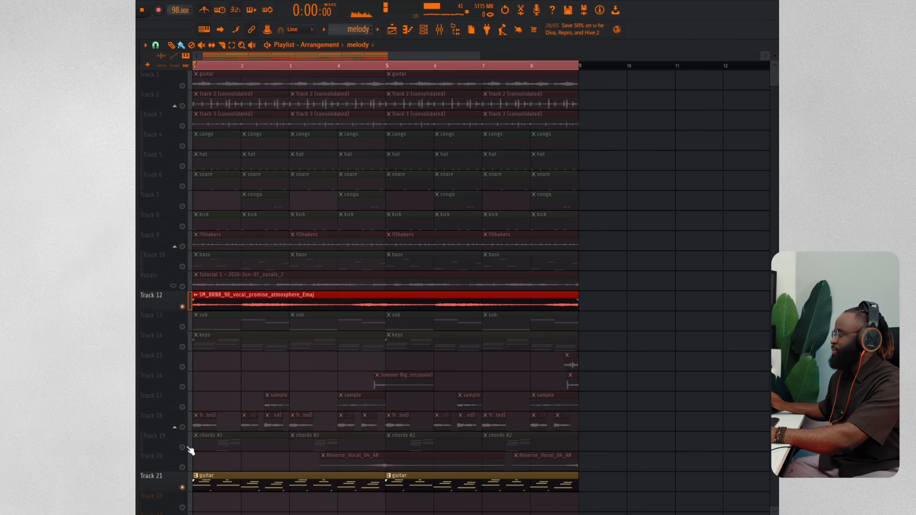
Unmute the chords #2 clips on Track 19 and play the Diva channel's notes in the piano roll
left_click(183, 448)
left_click(425, 31)
key("space")
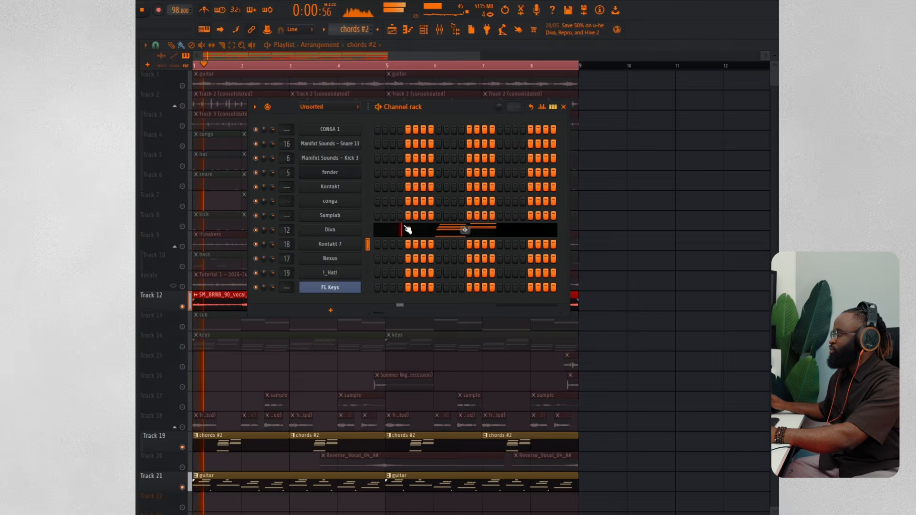
left_click(402, 229)
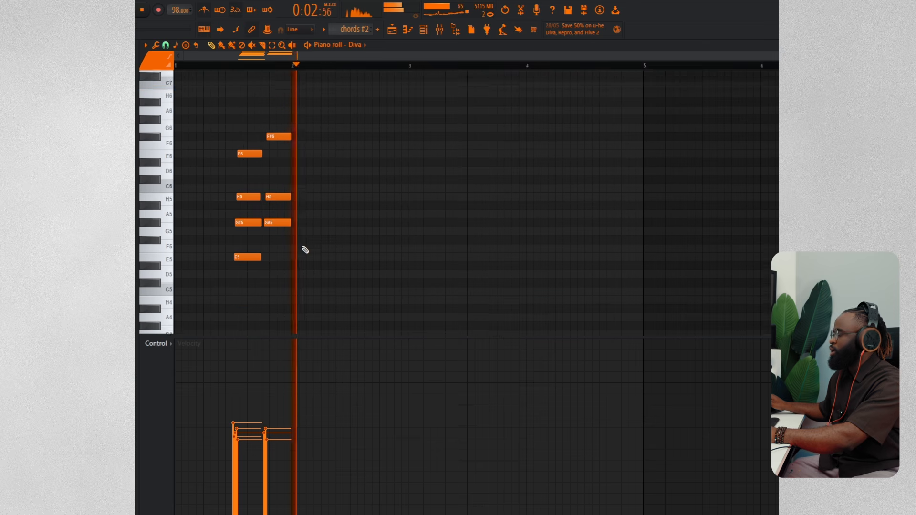
key("space")
scroll(302, 254, "down", 2)
key("space")
Open the Diva instrument from the channel rack, dismiss its notice, and view the synth's preset
left_click(423, 30)
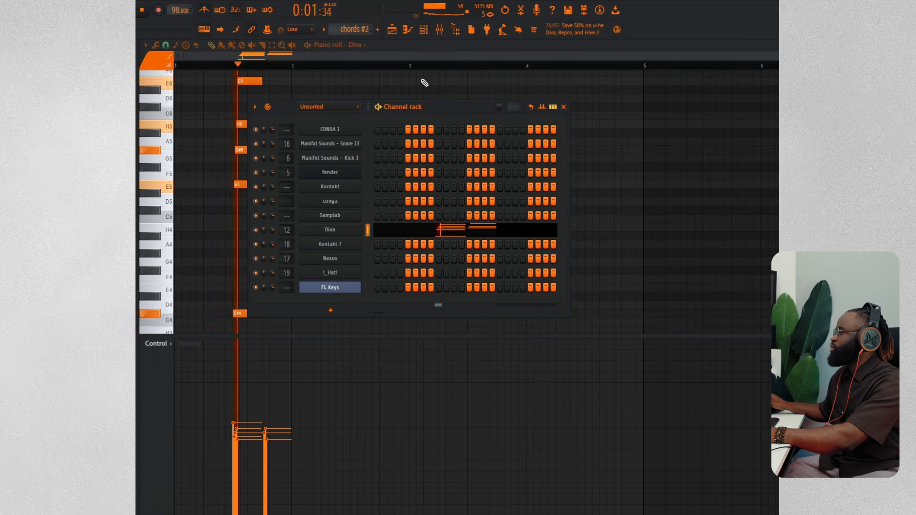
left_click(342, 231)
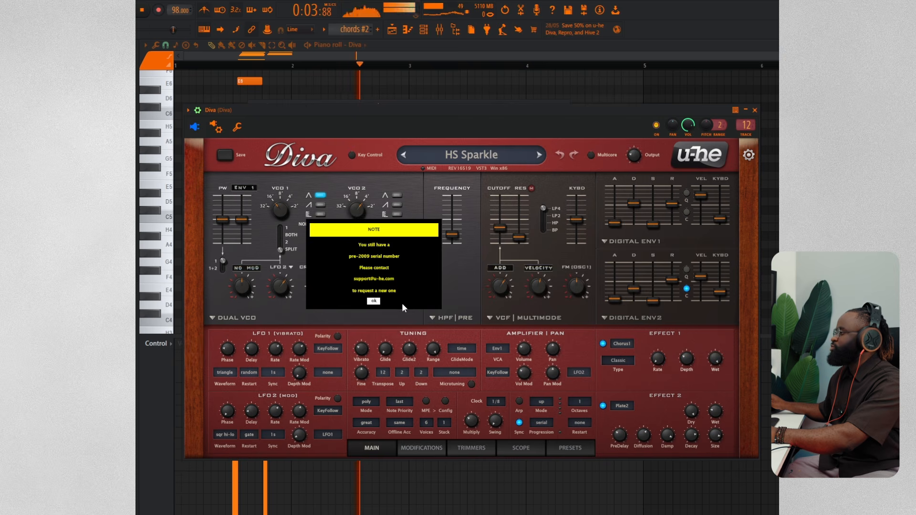
left_click(375, 301)
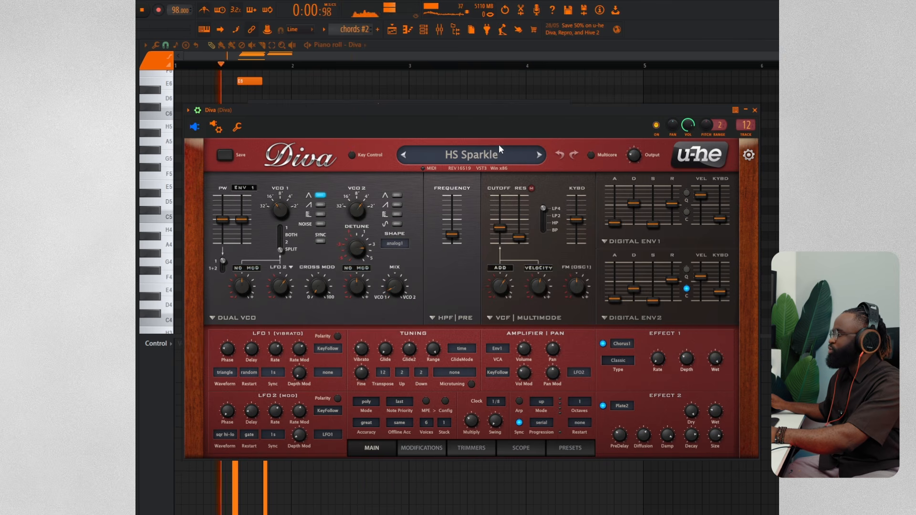
left_click(339, 55)
Examine the staggered Diva chord notes in the piano roll during playback, and play the soloed tracks in the playlist
key("space")
key("space")
left_click_drag(806, 55, 395, 68)
scroll(488, 213, "up", 5)
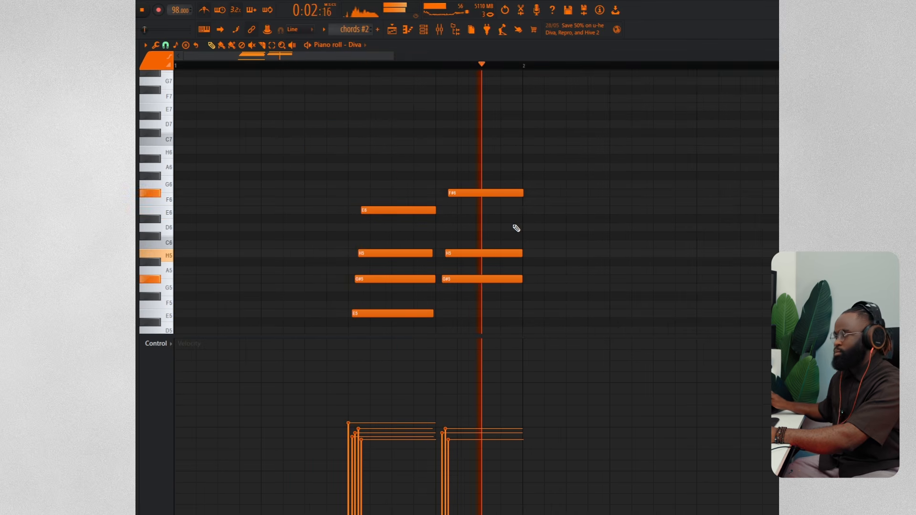
key("space")
left_click(391, 30)
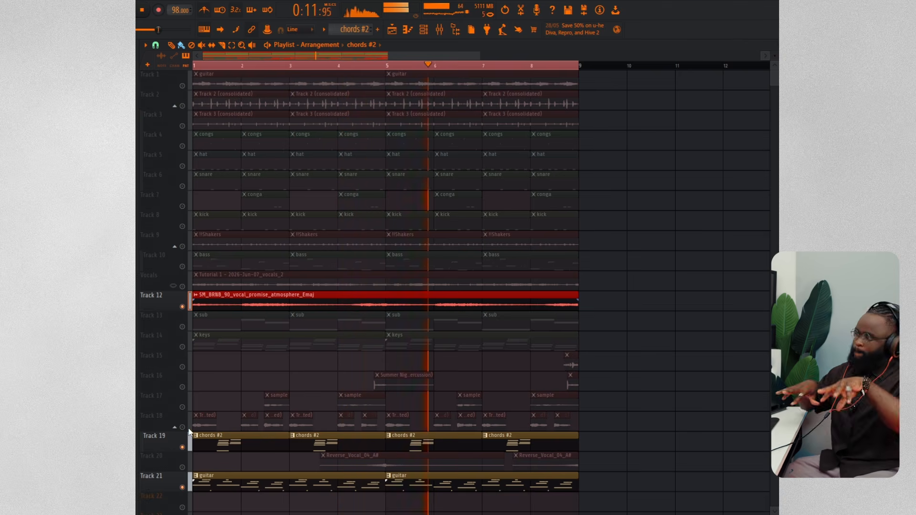
key("space")
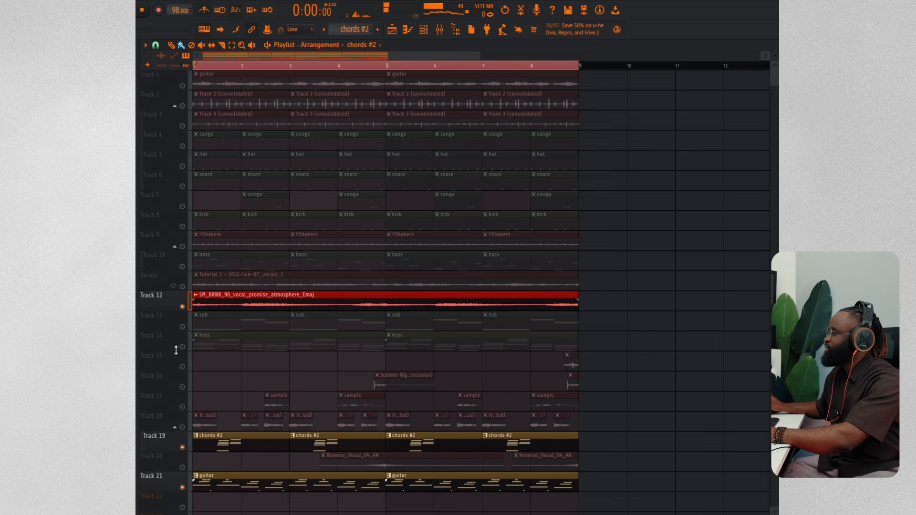
Unmute the Vocals track, view its clip's sample settings, and play it with the vocal atmosphere, chords #2 and guitar
left_click(182, 286)
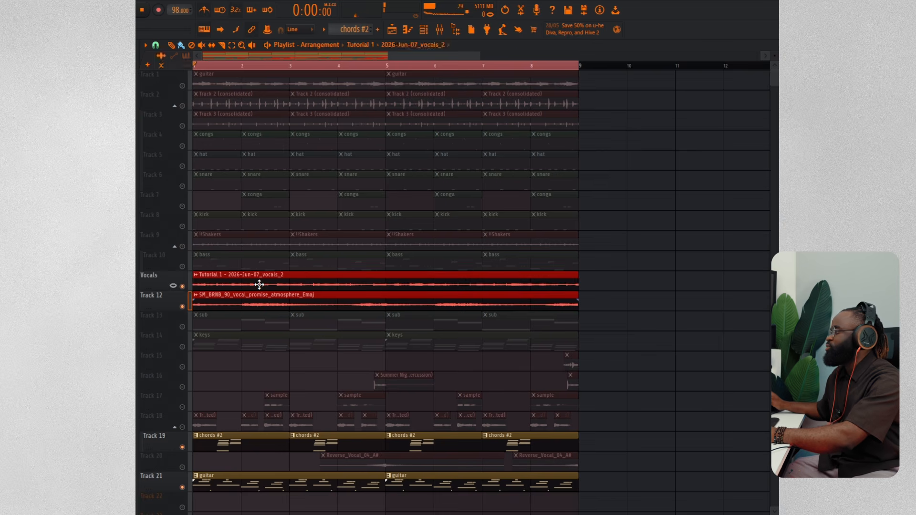
double_click(256, 284)
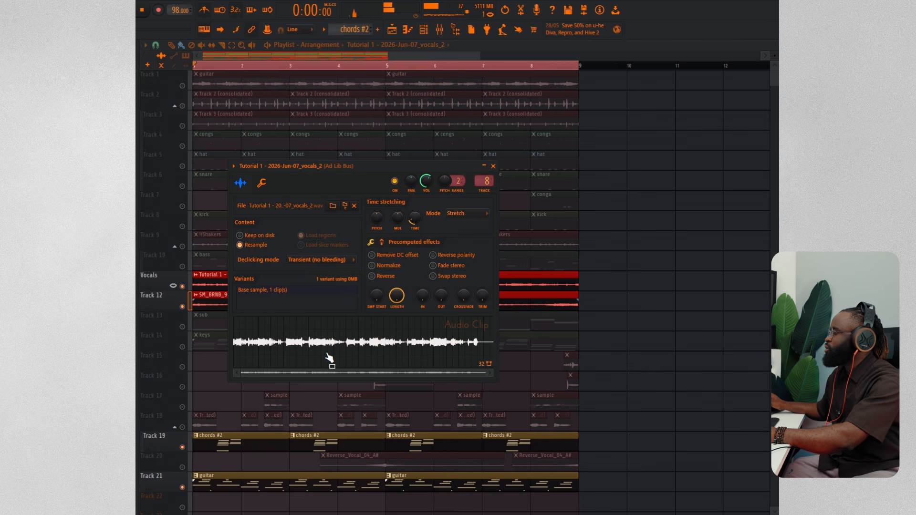
key("Escape")
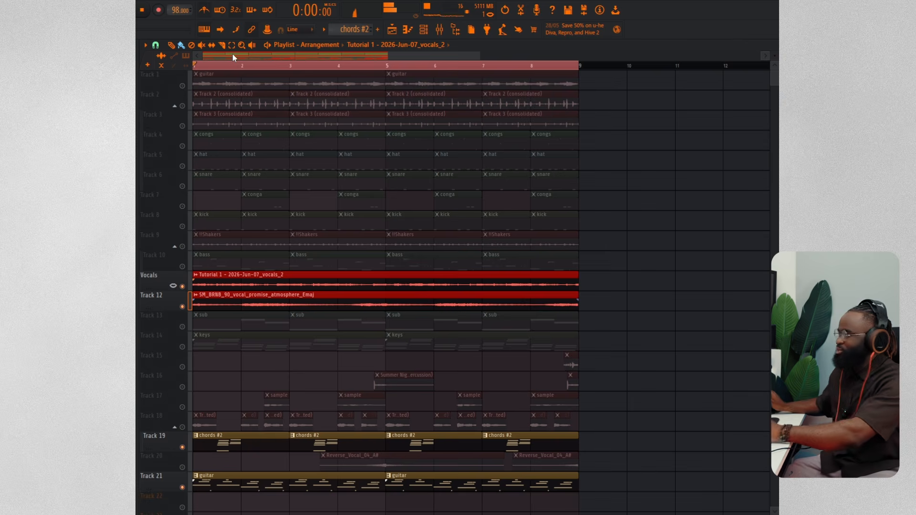
key("space")
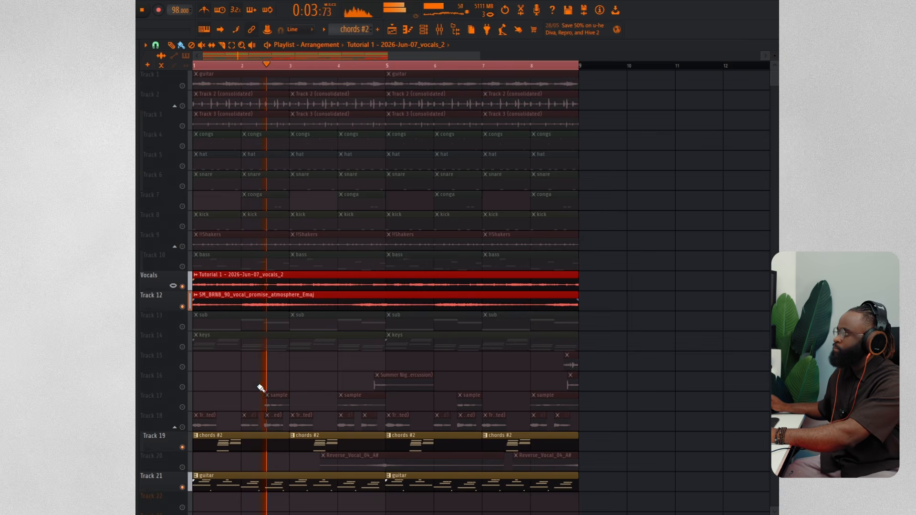
Bring in the consolidated audio clips on Track 18 during playback, and solo that track to hear it alone
left_click(183, 427)
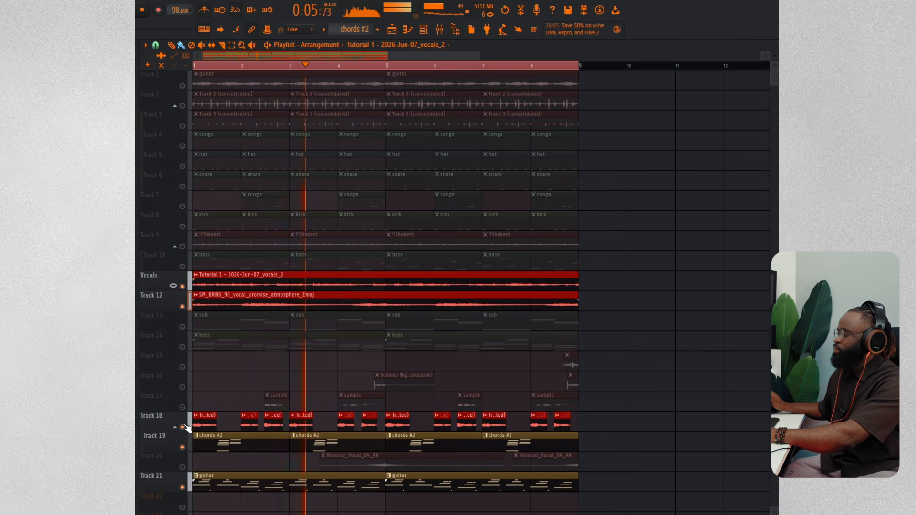
key("space")
right_click(182, 427)
key("space")
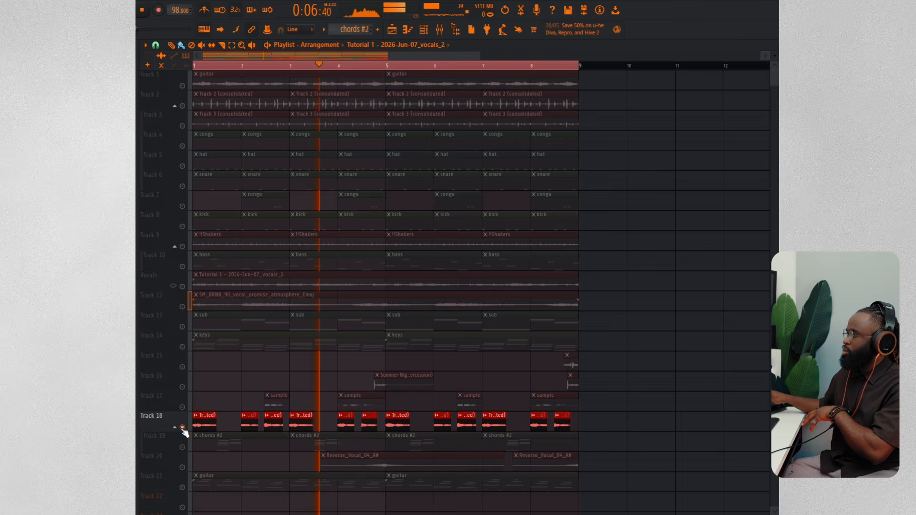
key("space")
Solo the hat on Track 5, examine its notes in the piano roll during playback, and return to the playlist
double_click(204, 159)
key("space")
scroll(311, 153, "up", 8)
scroll(416, 184, "down", 13)
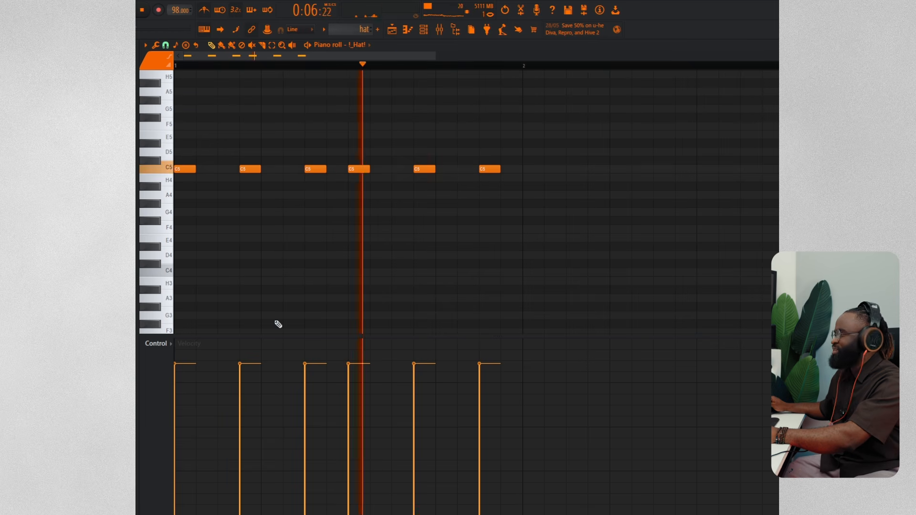
left_click(392, 30)
key("space")
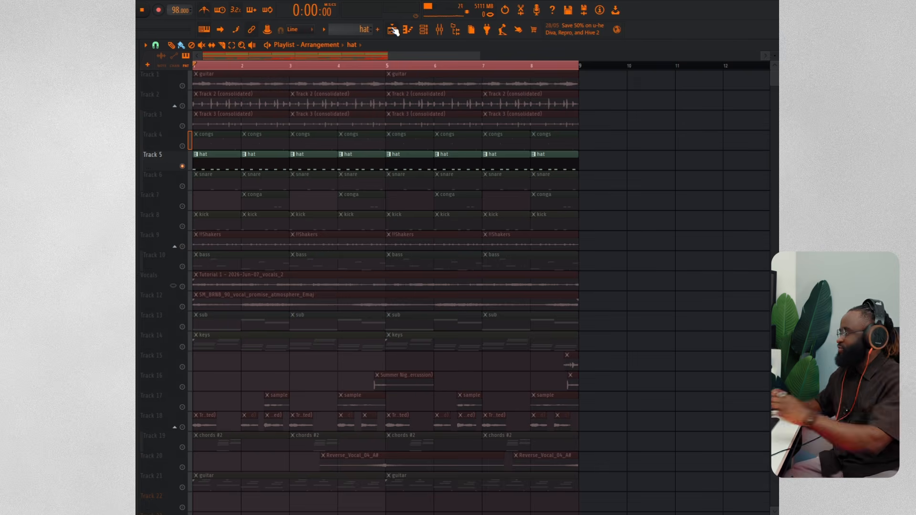
Unmute the chords #2 clips on Track 19 and the guitar on Track 21, and play them with the hat
left_click(182, 448)
left_click(182, 488)
key("space")
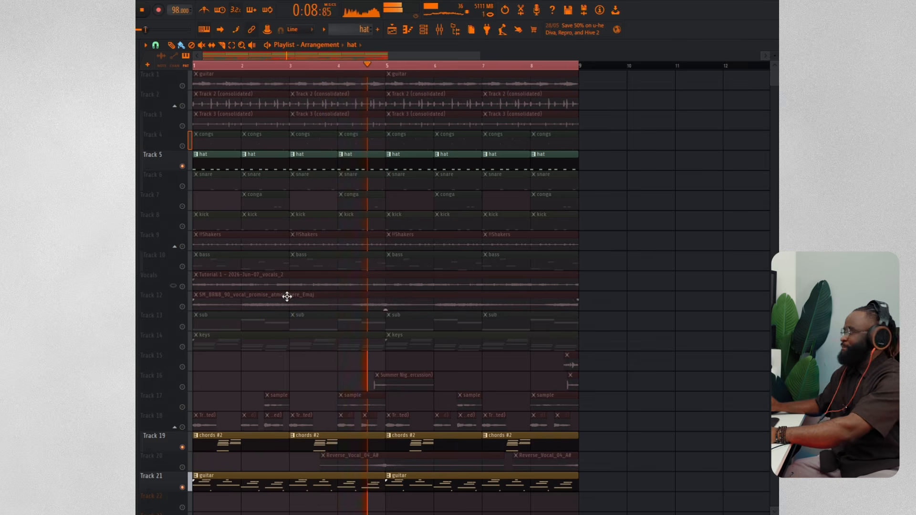
Unmute the conga clips on Track 7, examine their two notes up close in the piano roll, and return to the playlist
left_click(183, 206)
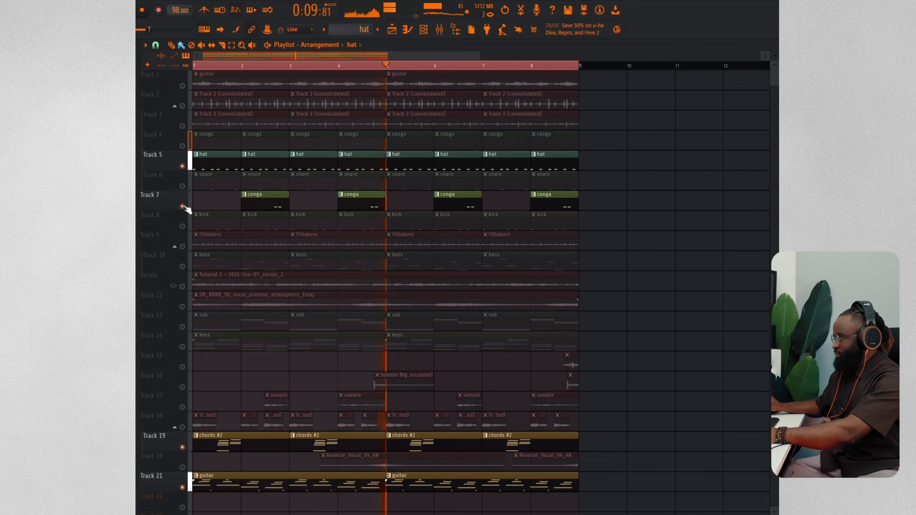
double_click(269, 208)
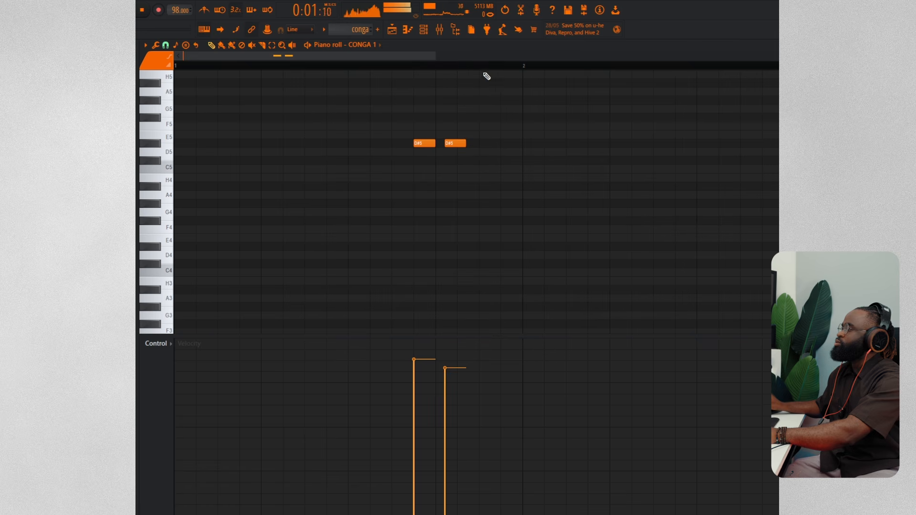
scroll(455, 73, "up", 4)
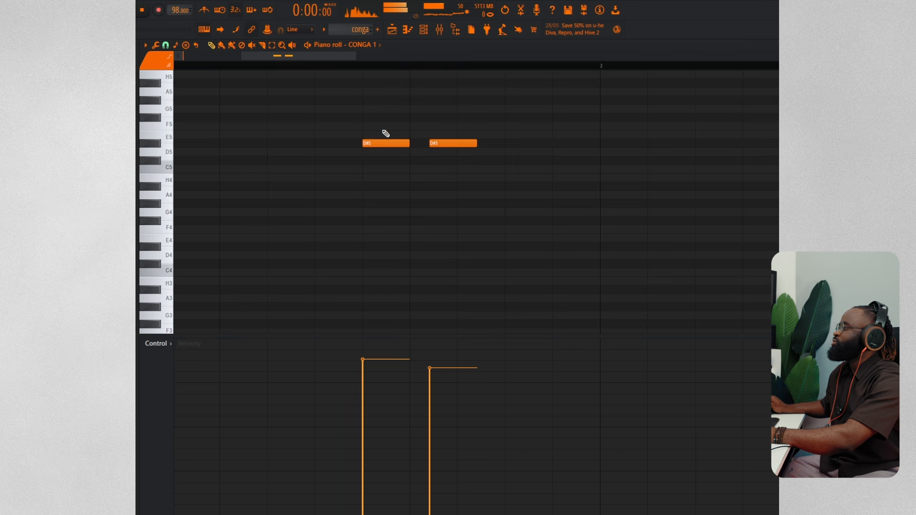
scroll(401, 71, "up", 2)
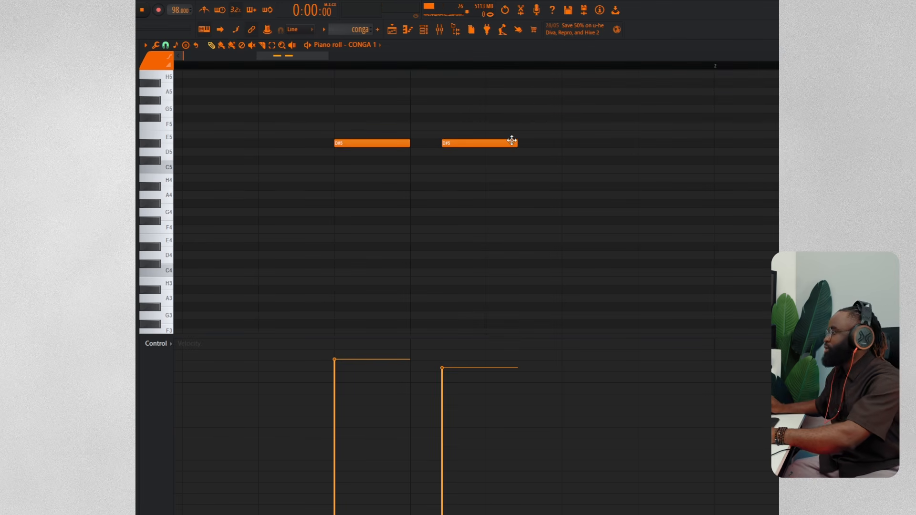
left_click(393, 31)
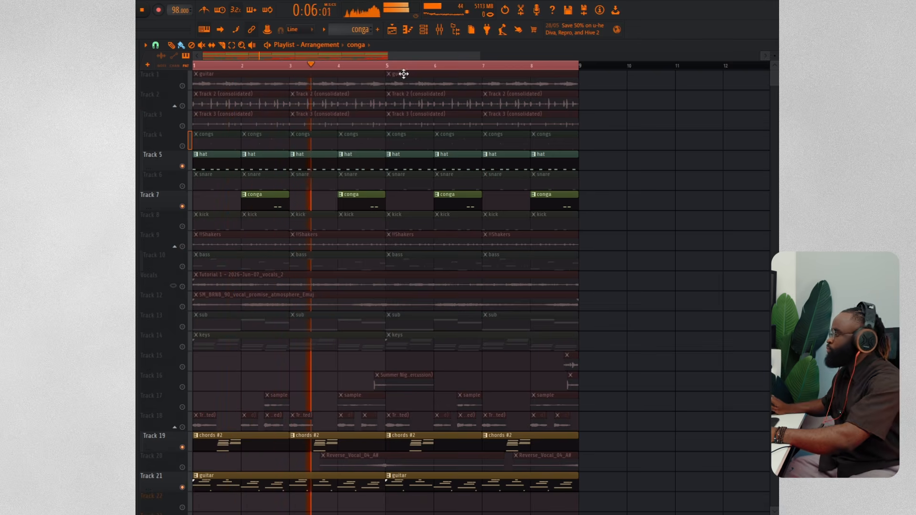
Unmute the snare on Track 6, play its pattern in the piano roll, and return to the playlist
left_click(182, 187)
key("space")
double_click(209, 180)
scroll(514, 180, "up", 5)
key("space")
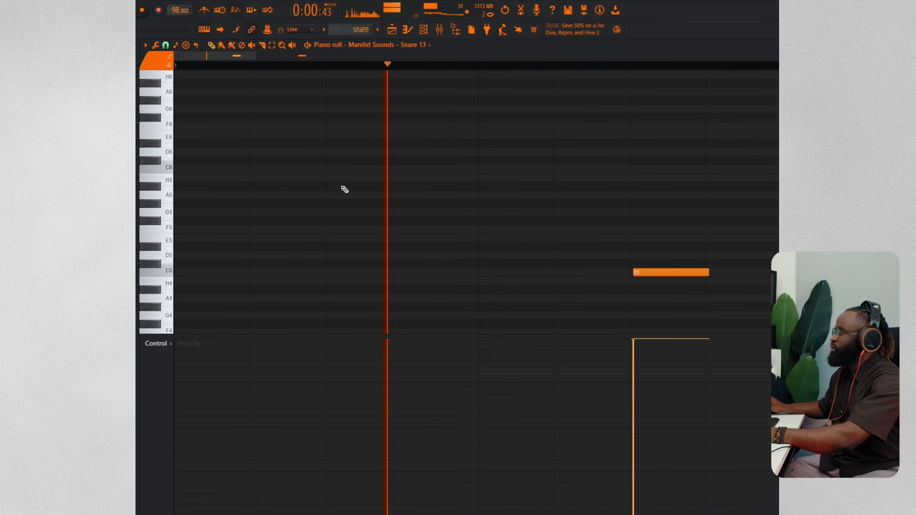
scroll(337, 70, "down", 4)
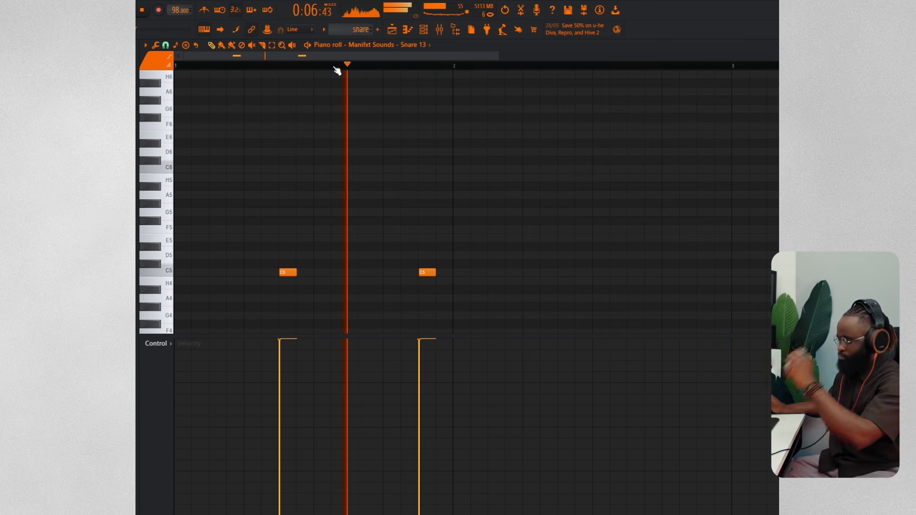
left_click(392, 30)
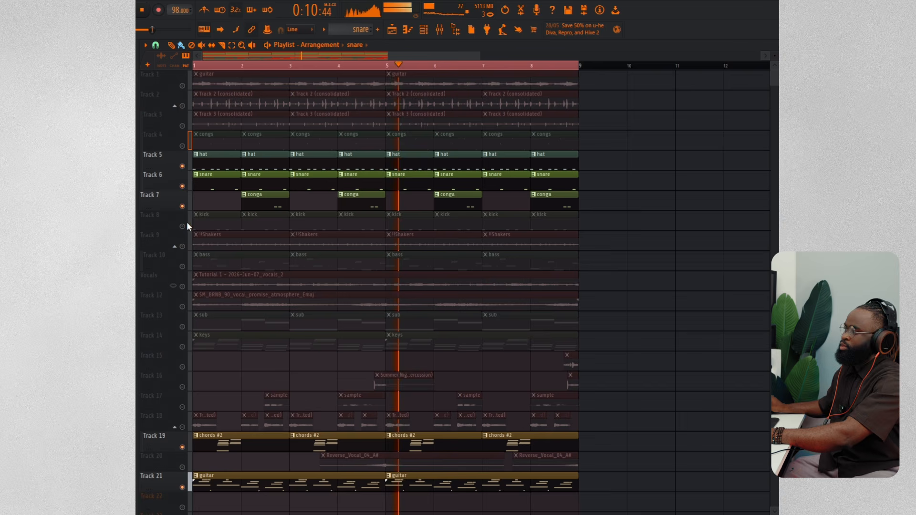
key("space")
Unmute the sub on Track 13, open its notes in the piano roll, and view the Nexus channel's bass preset
left_click(182, 326)
double_click(196, 322)
key("space")
scroll(302, 284, "up", 8)
key("space")
left_click(423, 29)
left_click(330, 259)
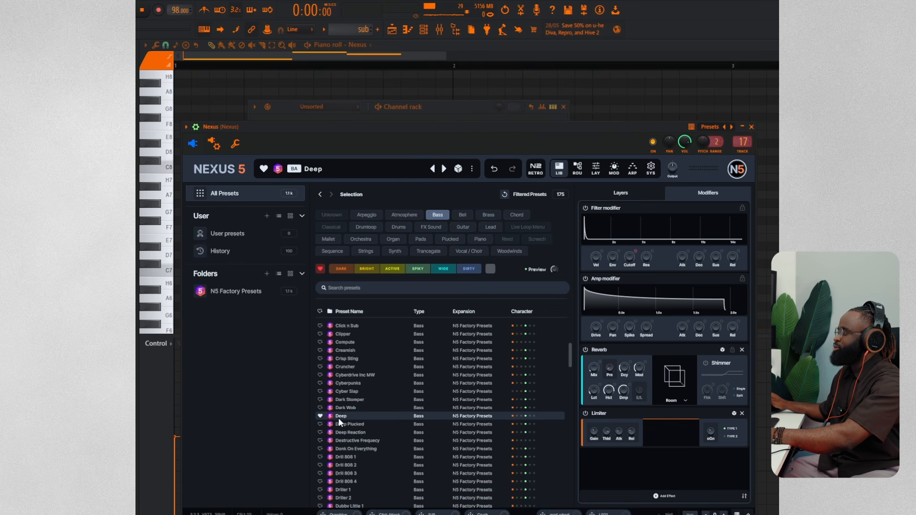
left_click(409, 30)
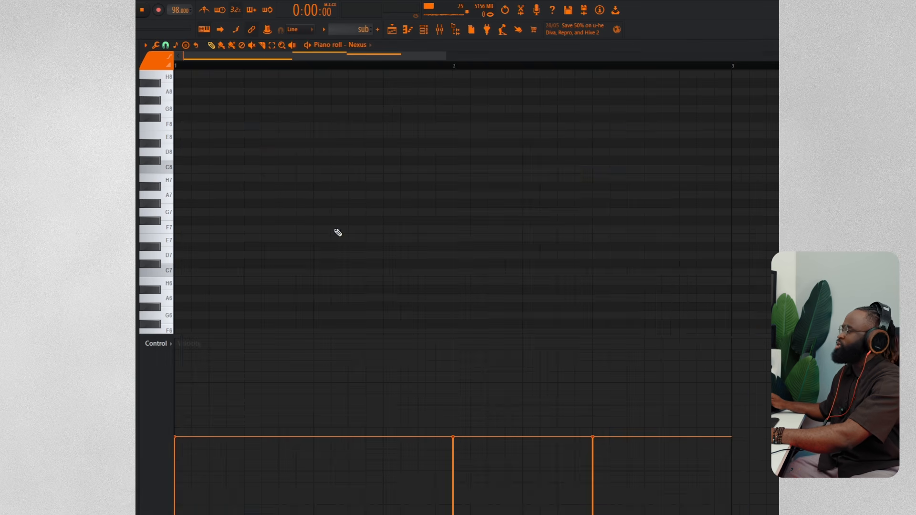
Play the sub's long bass notes in the piano roll and return to the playlist
key("space")
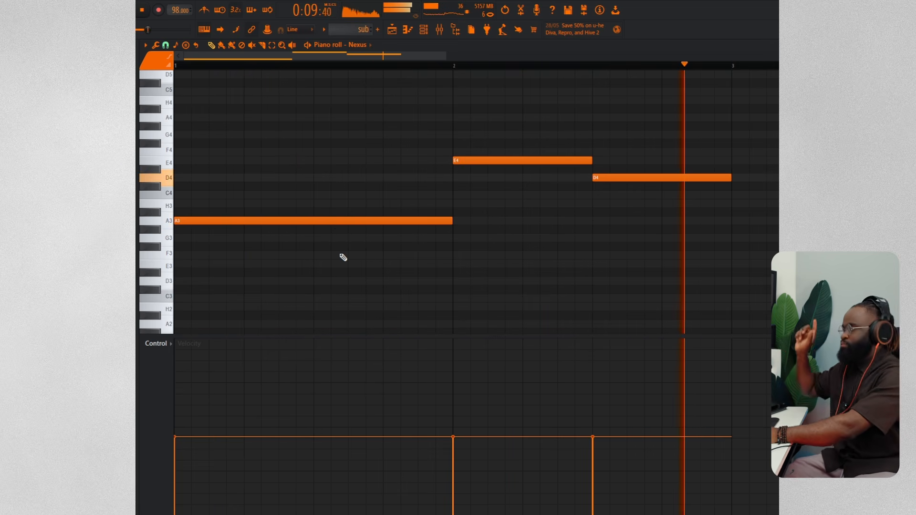
key("space")
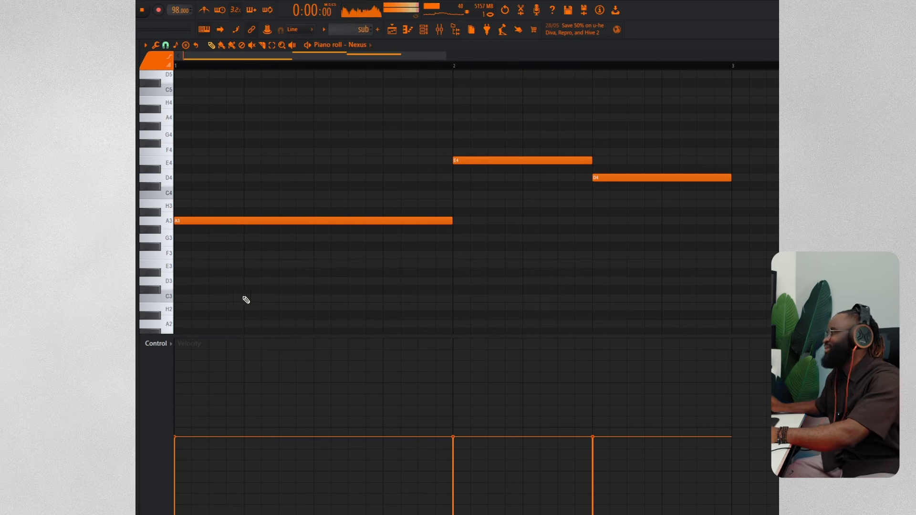
left_click(393, 35)
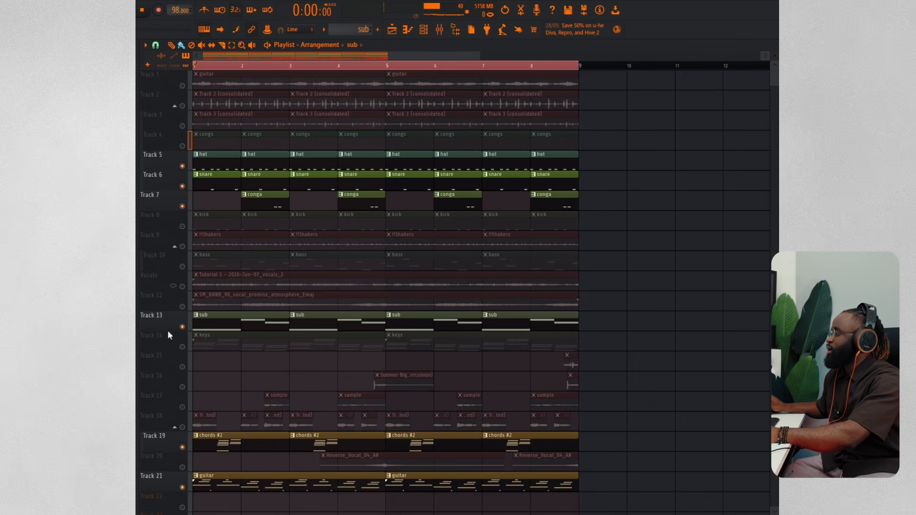
Unmute the consolidated clips on Track 18 and the Reverse_Vocal_04_A# clips on Track 20, and play the arrangement
scroll(167, 335, "down", 2)
left_click(181, 387)
left_click(183, 427)
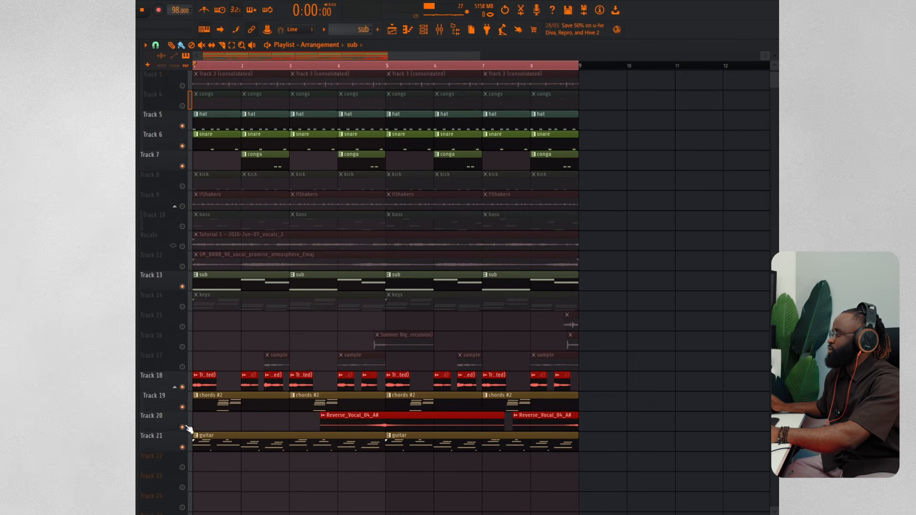
scroll(215, 382, "up", 2)
key("space")
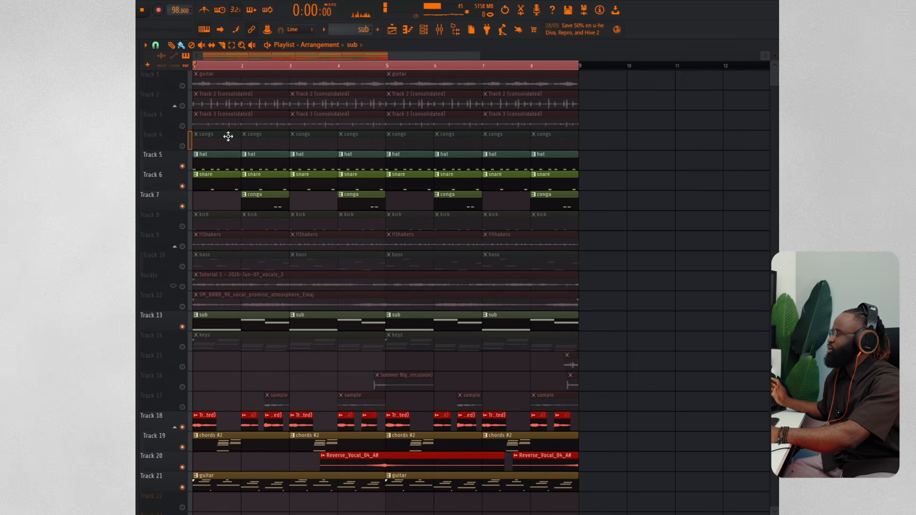
Unmute the congs pattern on Track 4, examine its notes in the piano roll, and play it with the other layers
left_click(182, 146)
double_click(217, 141)
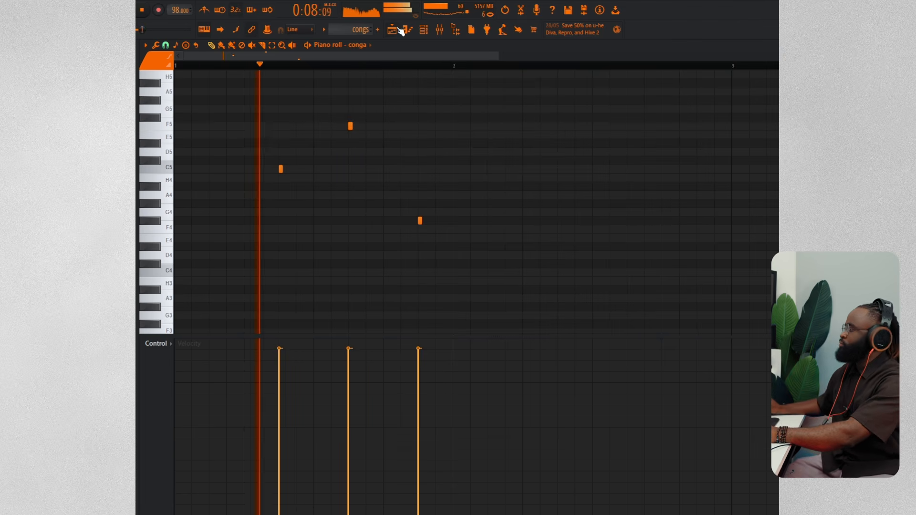
key("F5")
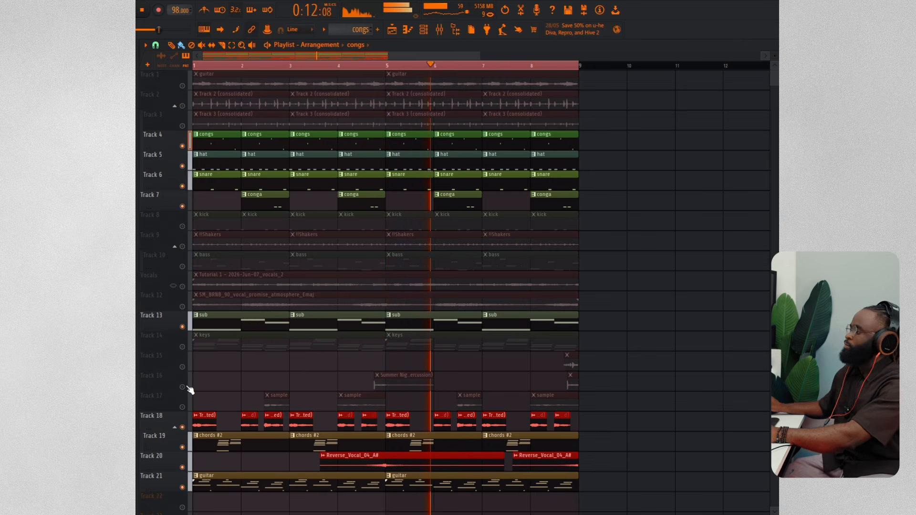
key("space")
Unmute the vocal atmosphere on Track 12 and the Vocals track, and play them with the active layers
left_click(182, 306)
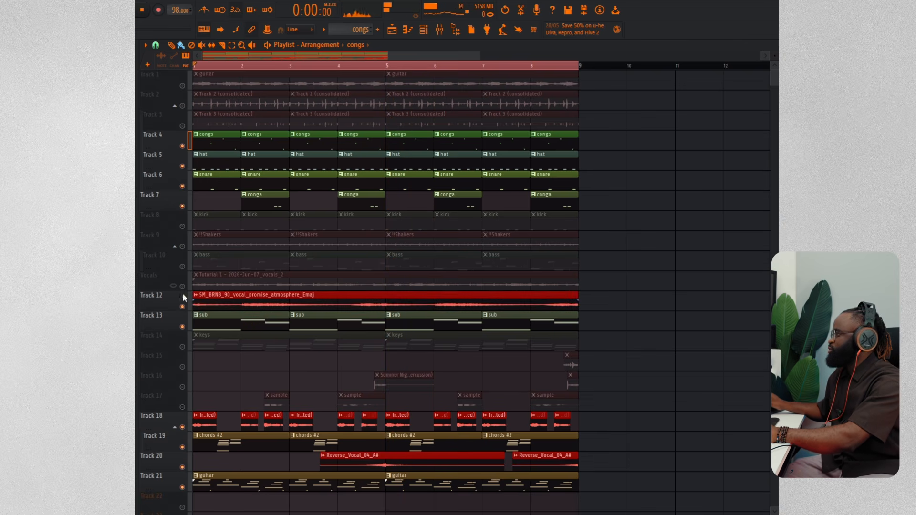
left_click(182, 286)
key("space")
Unmute the keys on Track 14, play their staggered Kontakt chord notes in the piano roll, and return to the playlist
left_click(208, 339)
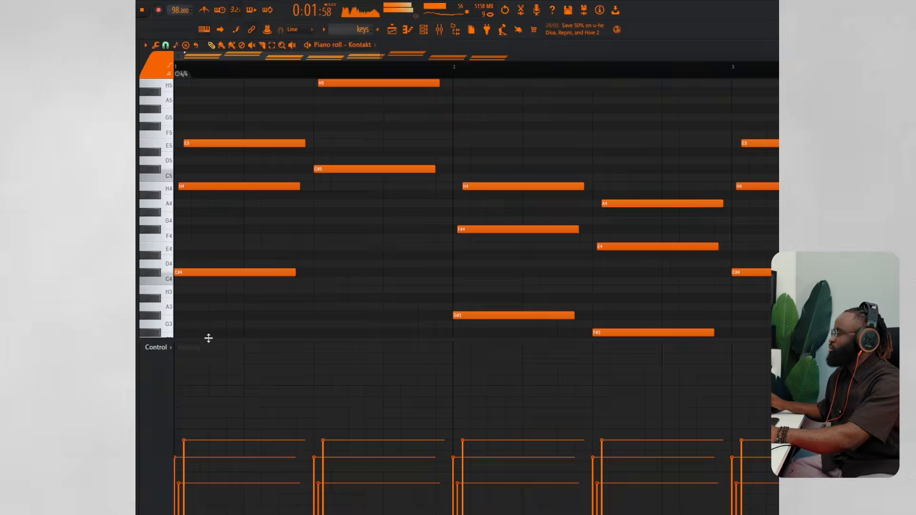
key("space")
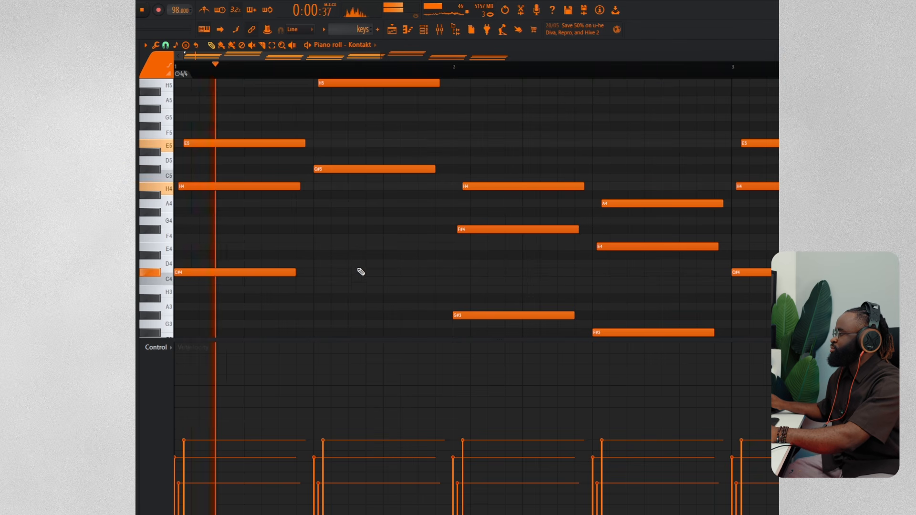
scroll(381, 282, "up", 2)
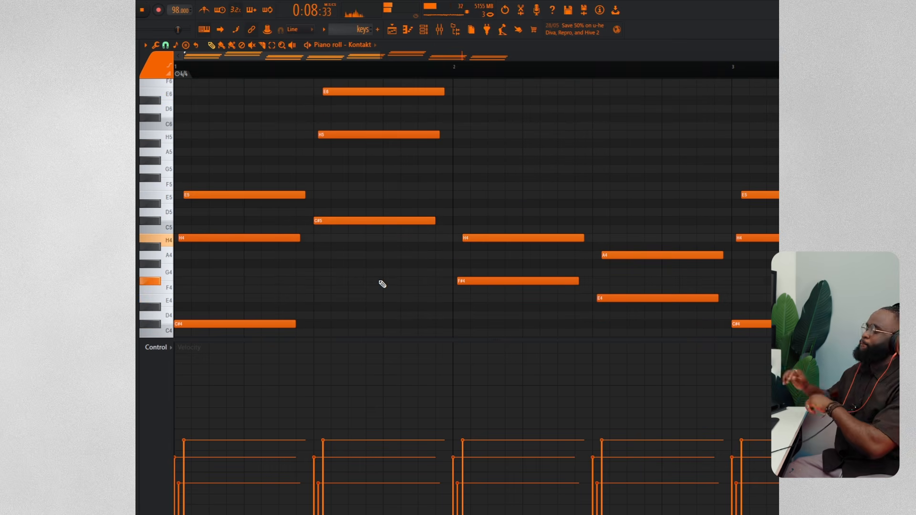
key("space")
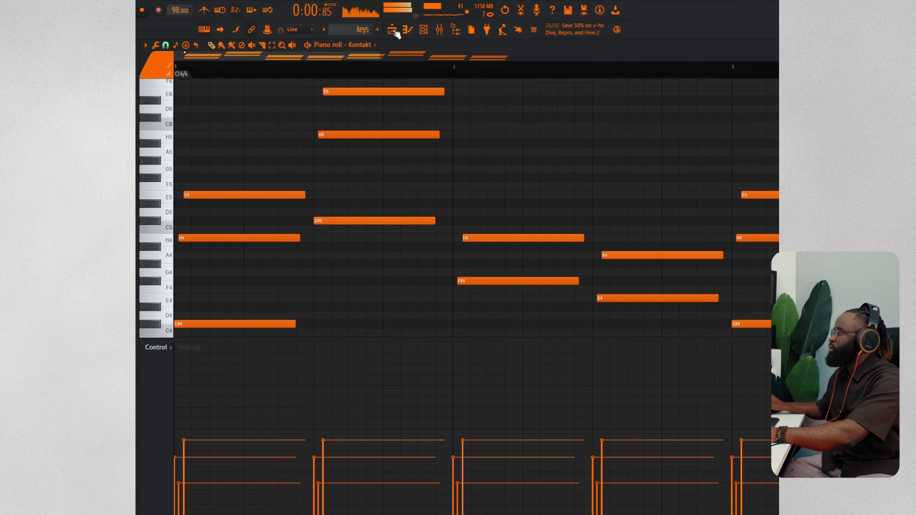
left_click(391, 30)
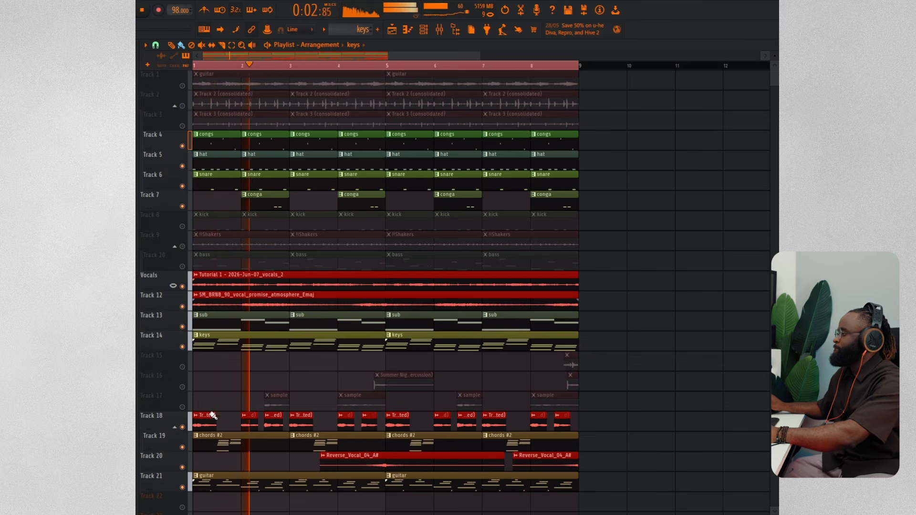
Unmute the sample clips on Track 17 and play the layered eight-bar arrangement from the start
left_click(183, 408)
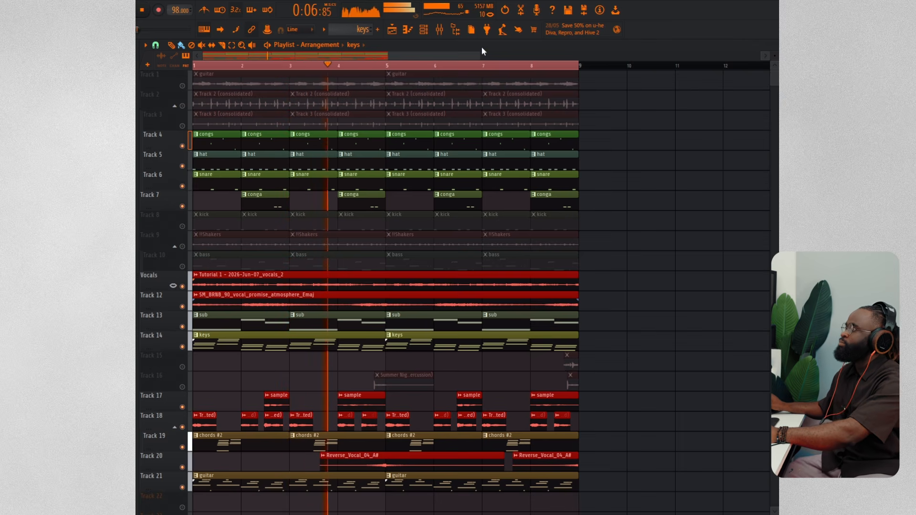
left_click_drag(480, 56, 402, 67)
key("space")
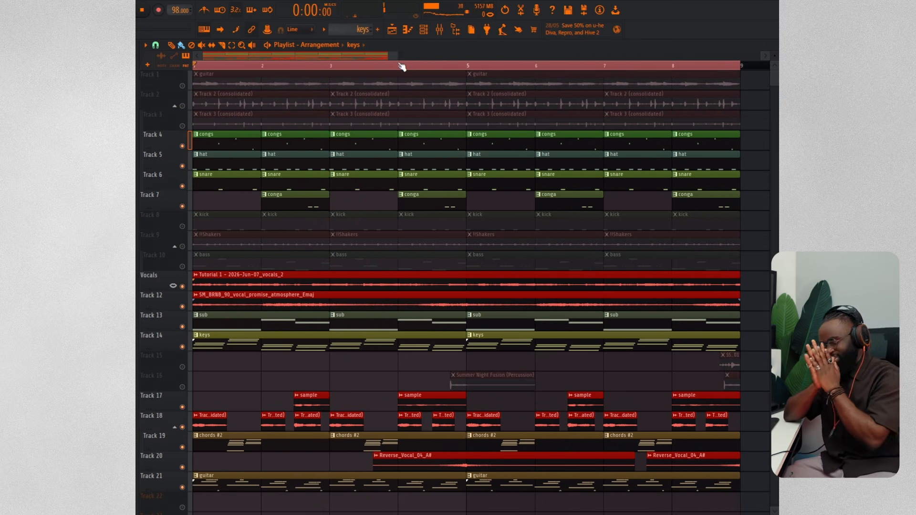
key("space")
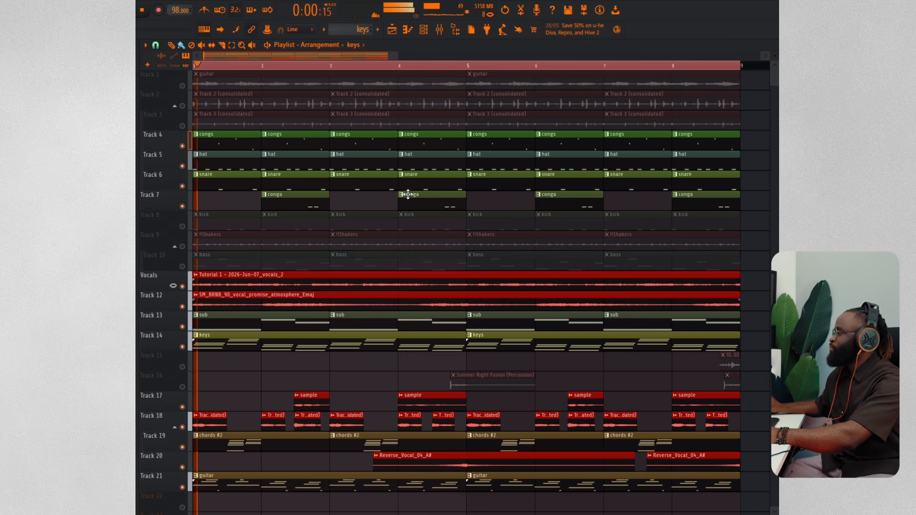
Stop playback, unmute the kick pattern on Track 8, and play it with the active layers
key("space")
left_click(185, 226)
key("space")
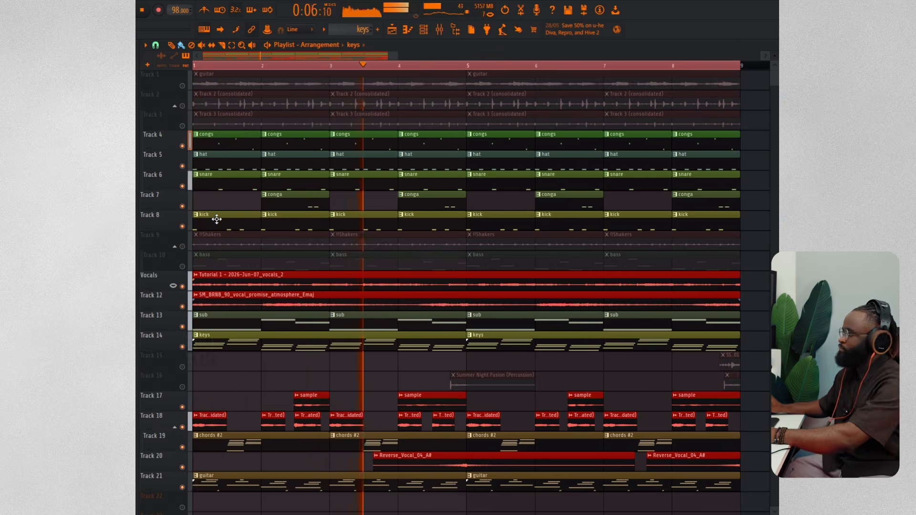
key("space")
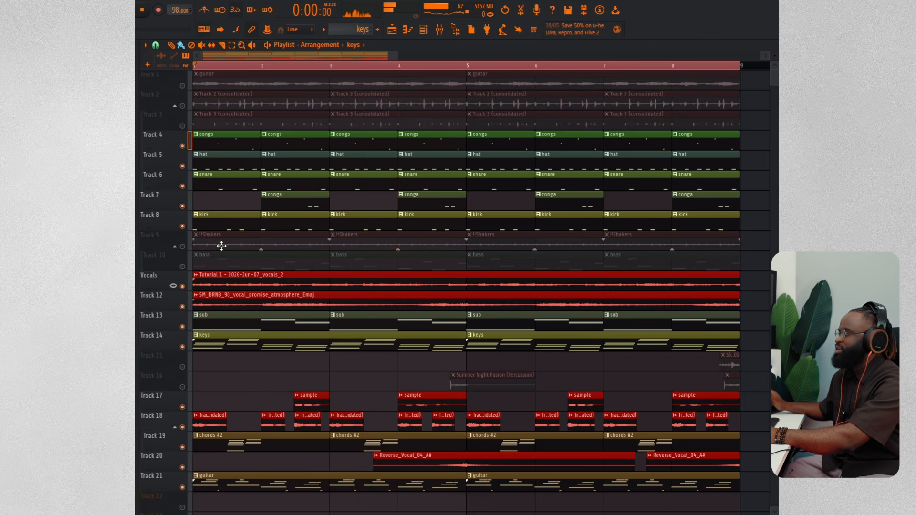
Solo the shakers on Track 9 and play them while adding the consolidated clips on Track 3 and Track 2
right_click(185, 247)
right_click(184, 247)
key("space")
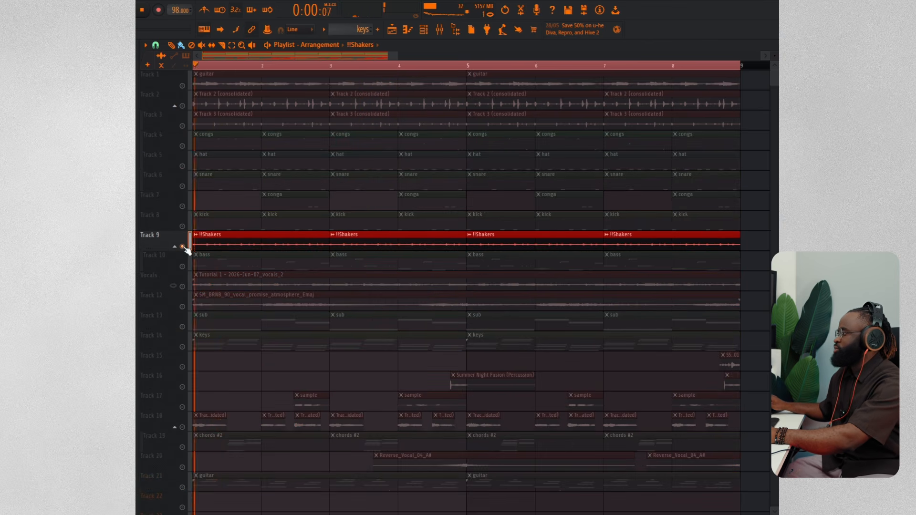
left_click(183, 127)
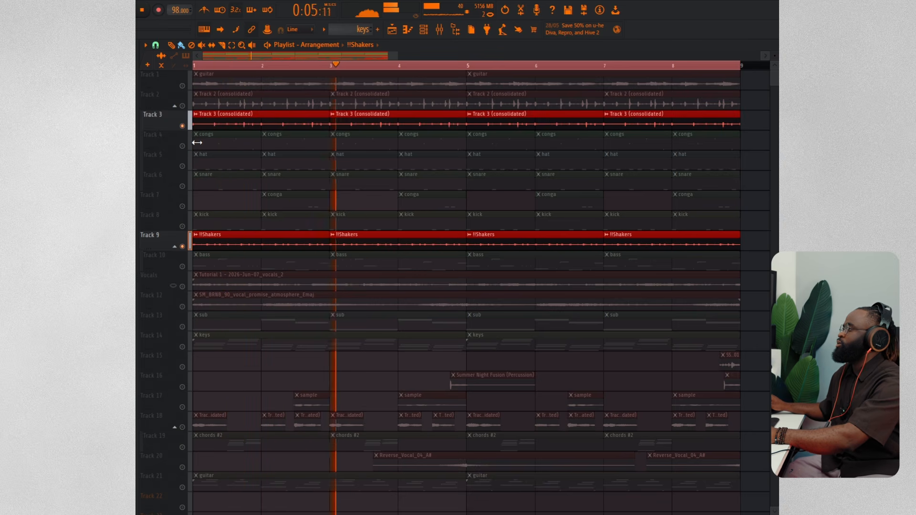
key("space")
left_click(182, 105)
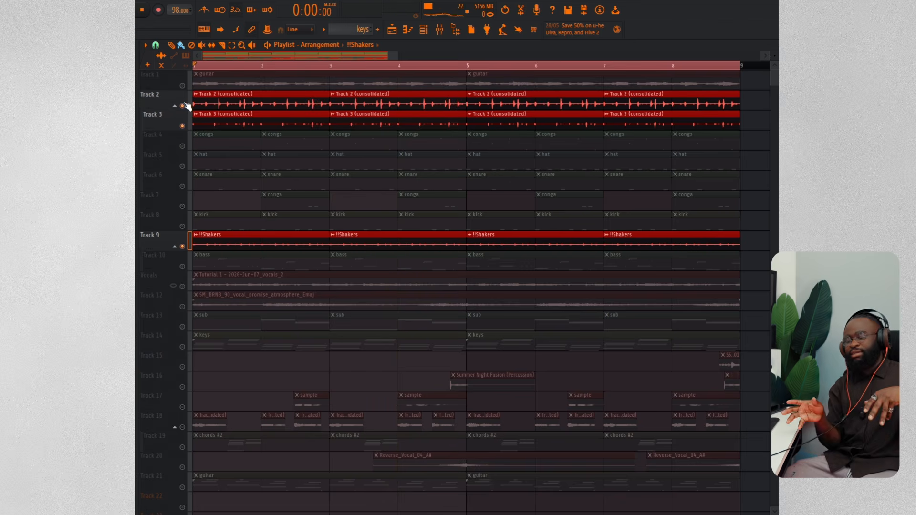
key("space")
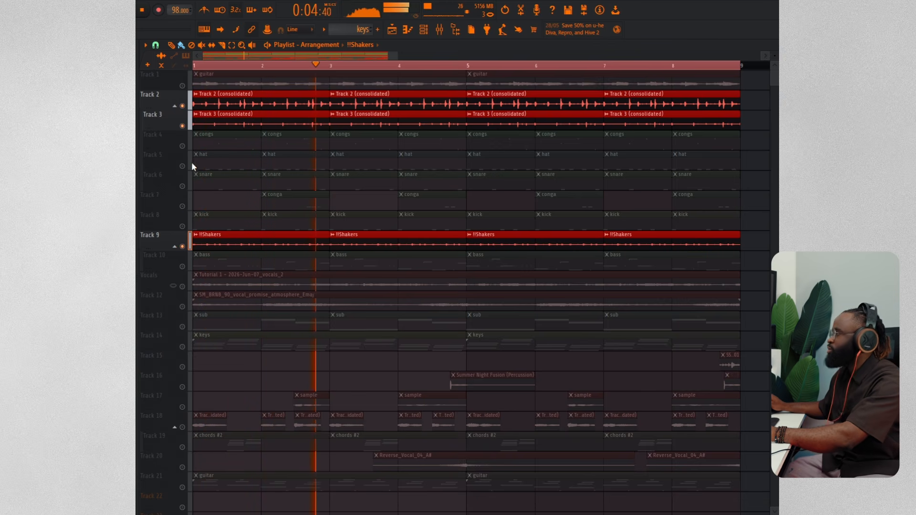
Unmute the congs, hat, snare, conga and kick on Tracks 4 to 8 one by one during playback, then stop
left_click(188, 144)
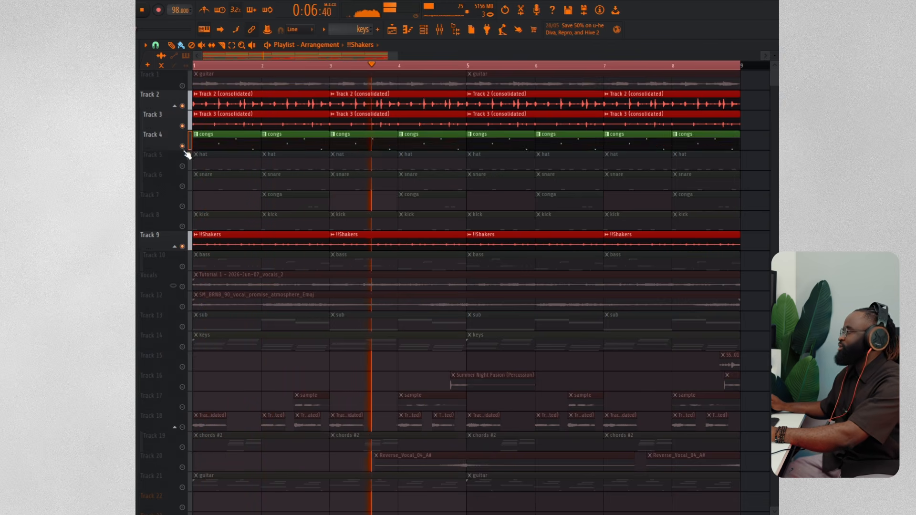
left_click(182, 166)
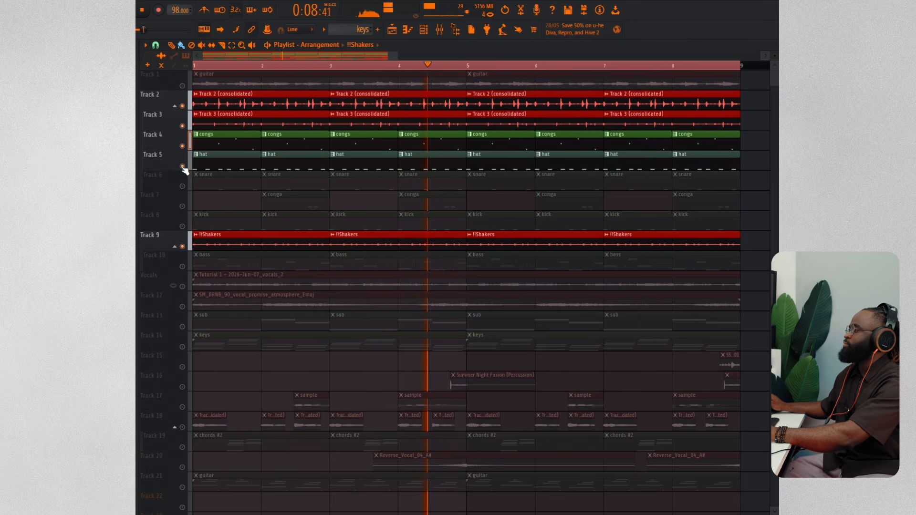
left_click(182, 186)
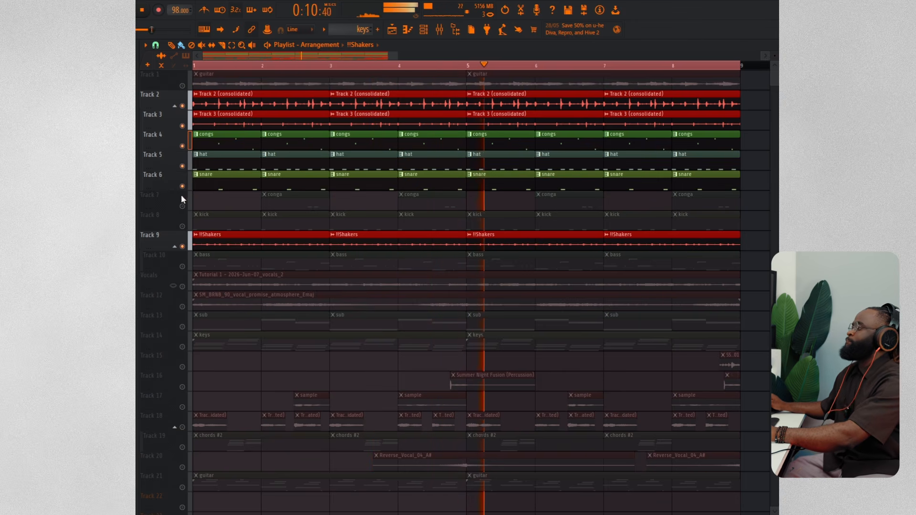
left_click(182, 206)
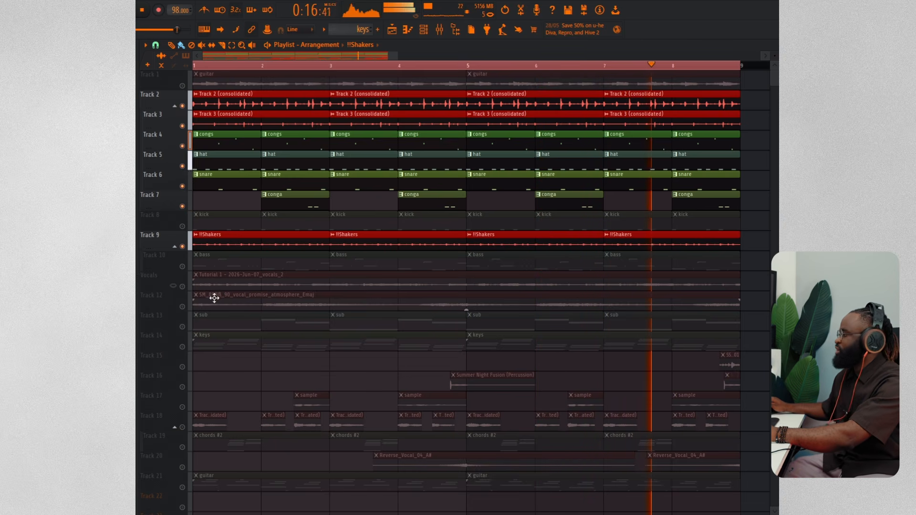
left_click(181, 227)
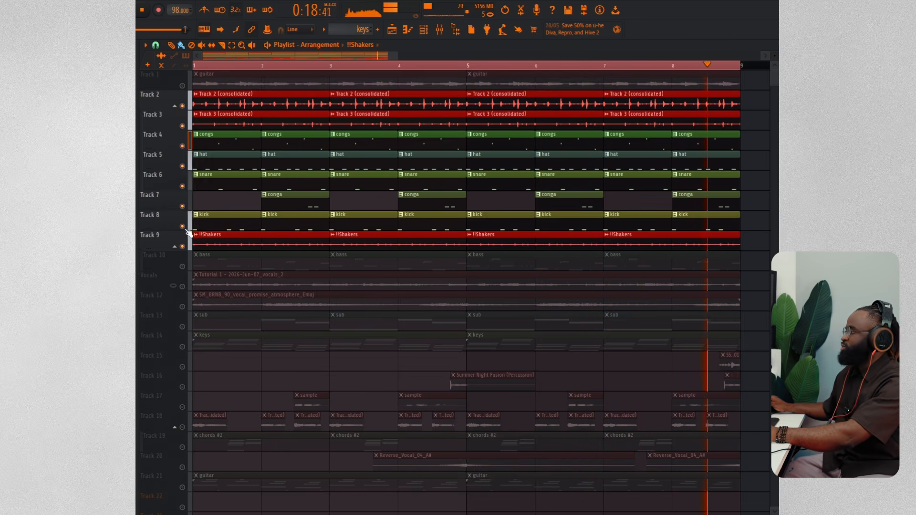
scroll(486, 66, "down", 1)
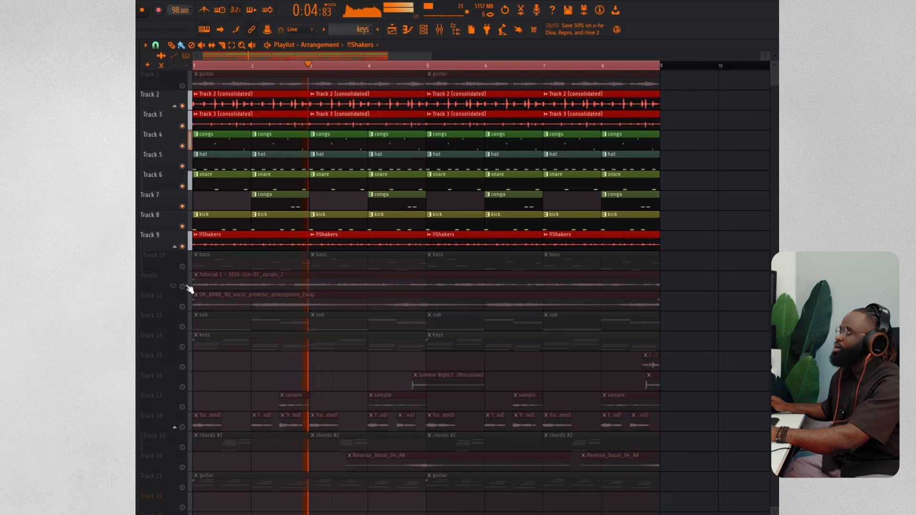
key("space")
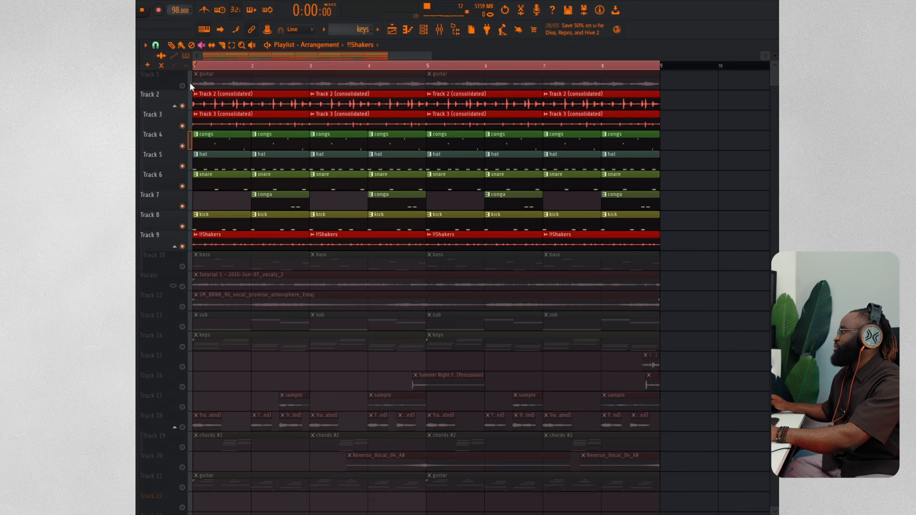
Restore all tracks with the guitar clip on Track 1 muted, and play the arrangement from the start
right_click(183, 86)
right_click(183, 85)
left_click(463, 84)
scroll(404, 335, "down", 3)
scroll(404, 335, "down", 1)
key("space")
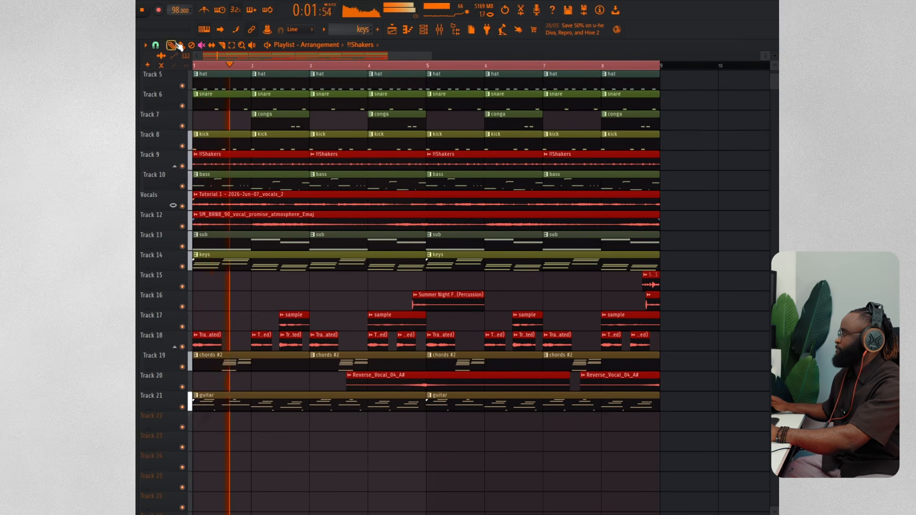
key("space")
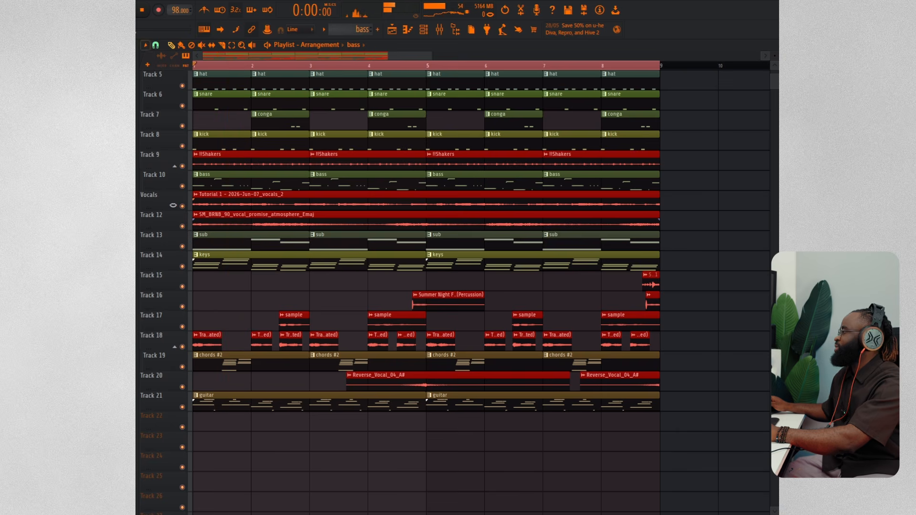
Add a short C#4 grace note before the D4 note at the end of bar 2 in the fender bass pattern, and return to the playlist
left_click(439, 30)
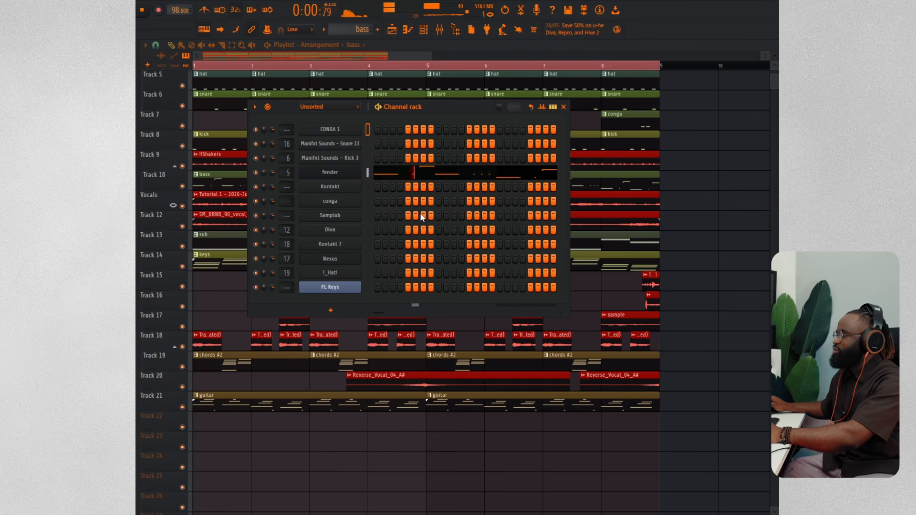
left_click(398, 175)
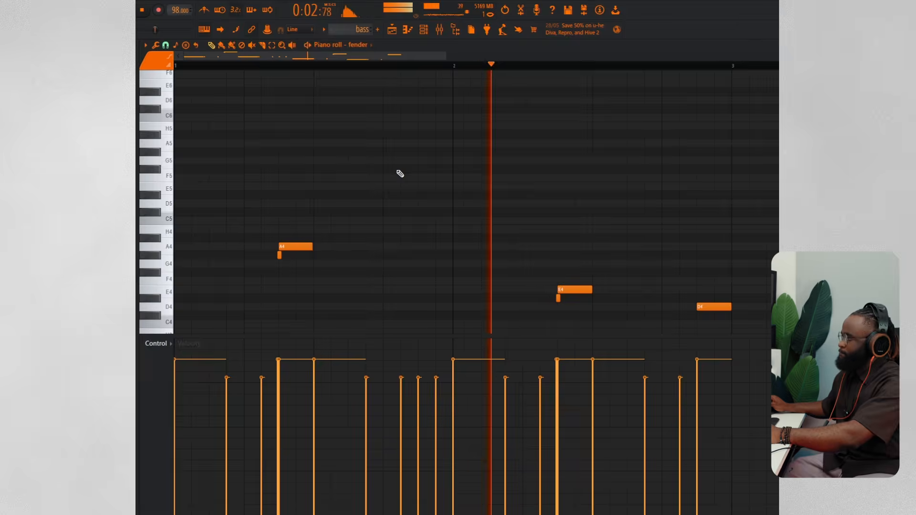
scroll(524, 234, "up", 3)
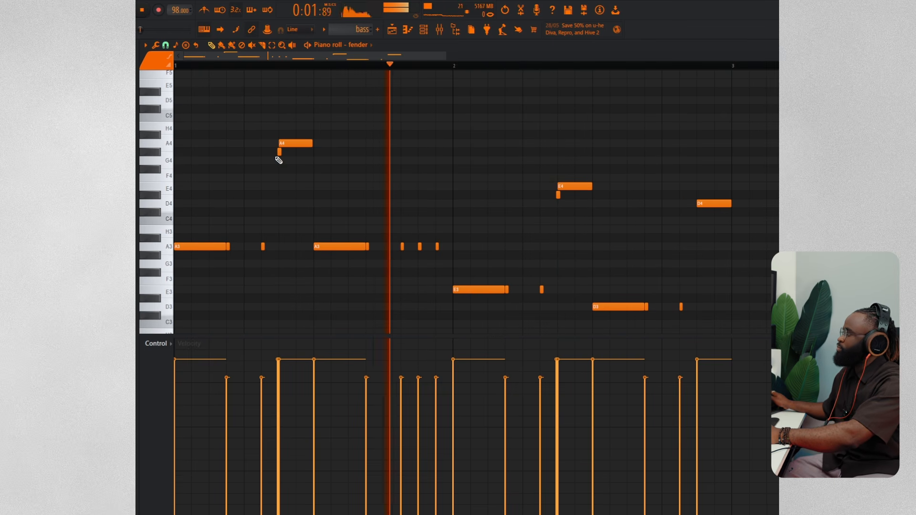
left_click(698, 152)
left_click_drag(699, 225, 698, 212)
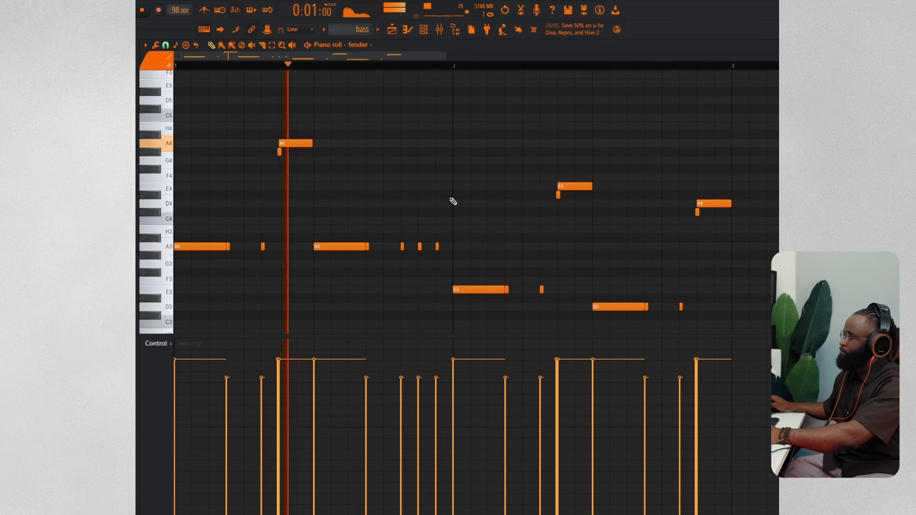
scroll(513, 226, "down", 3)
scroll(512, 226, "down", 1)
key("space")
left_click(398, 32)
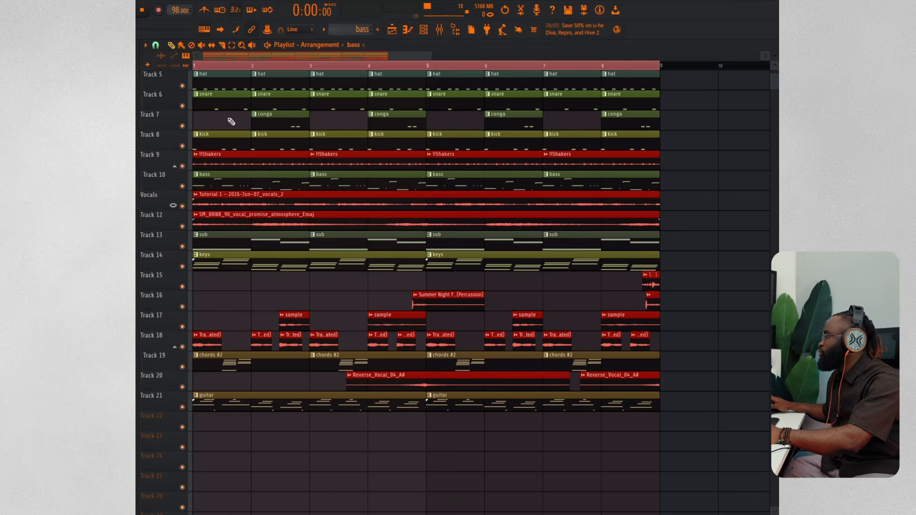
Mute the bass clips on Track 10 and play the arrangement without them
scroll(263, 250, "up", 1)
scroll(417, 255, "up", 1)
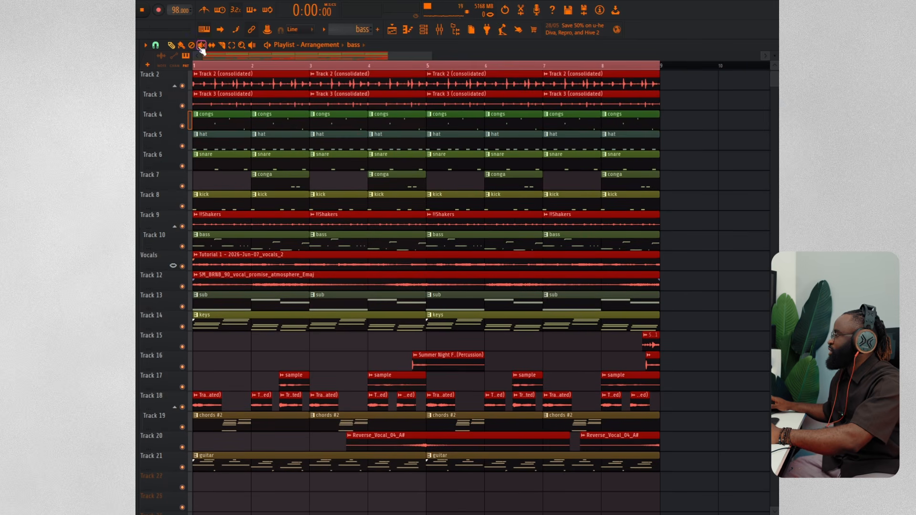
left_click_drag(234, 231, 420, 244)
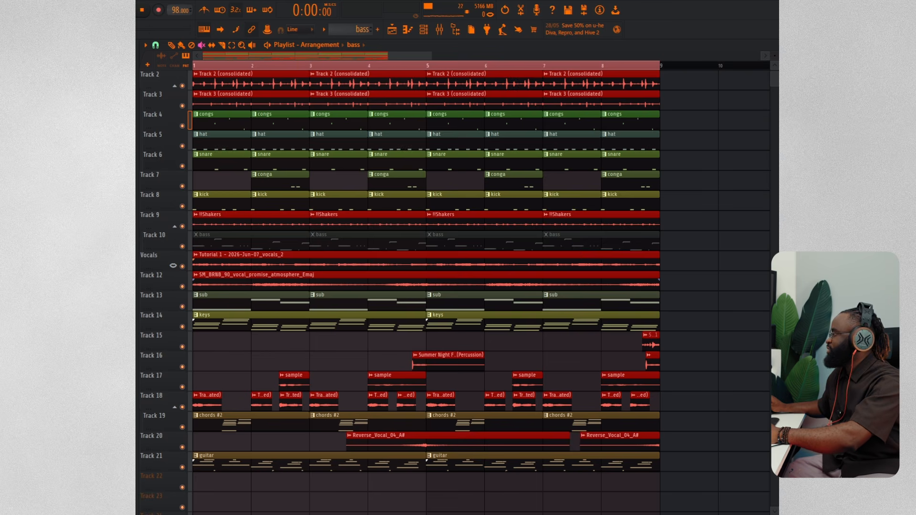
key("space")
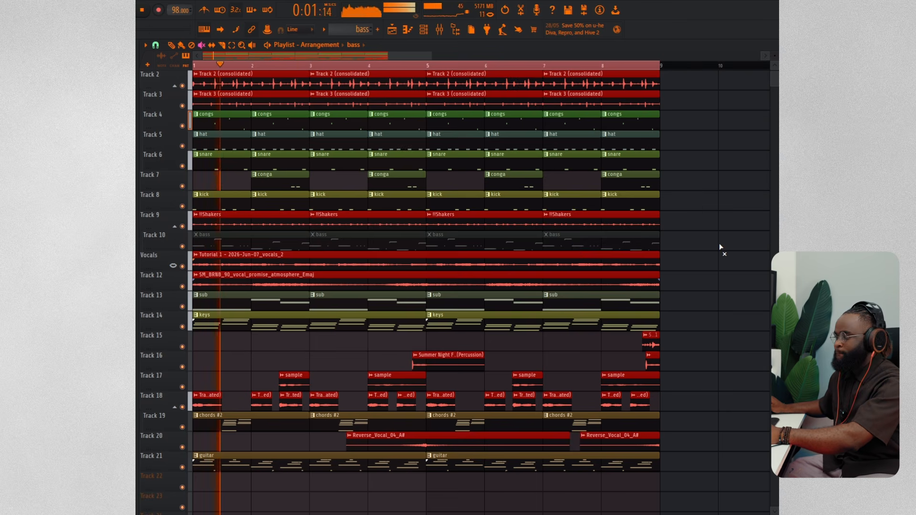